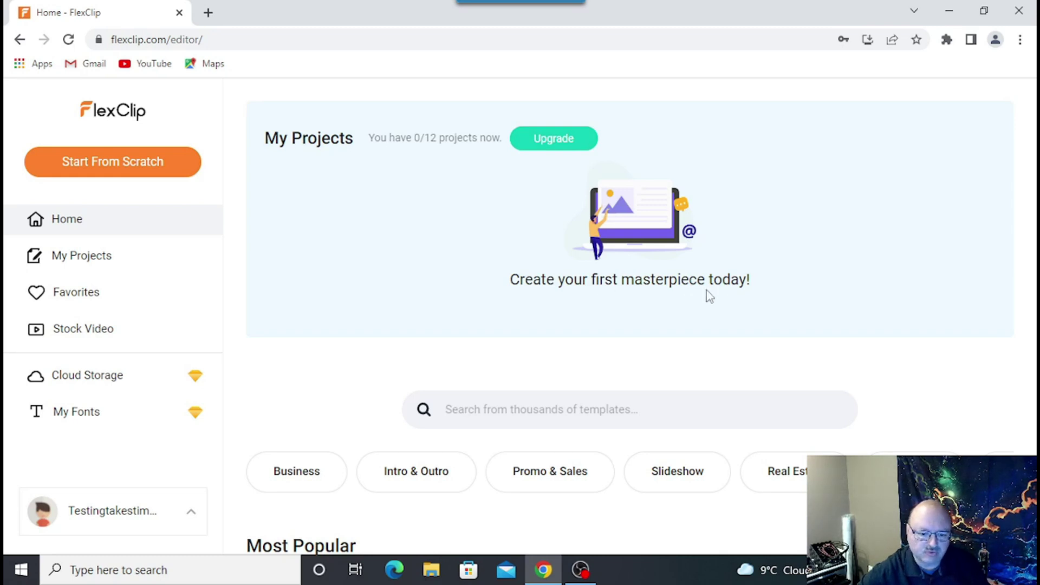
# Step: Look through the My Projects and Favorites pages and examine the categories of the Stock Video library
pyautogui.click(91, 262)
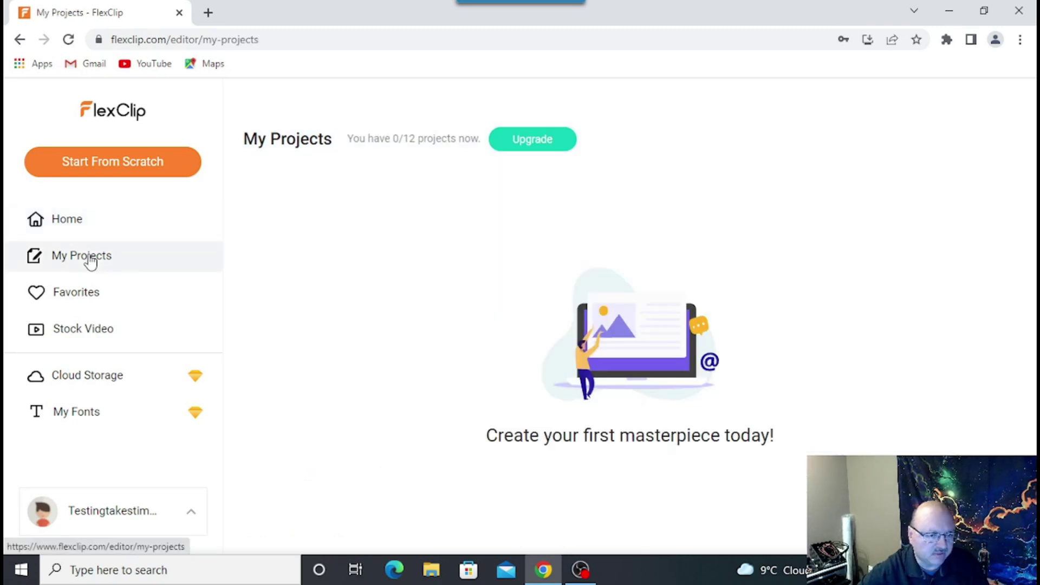
pyautogui.click(93, 292)
pyautogui.click(102, 339)
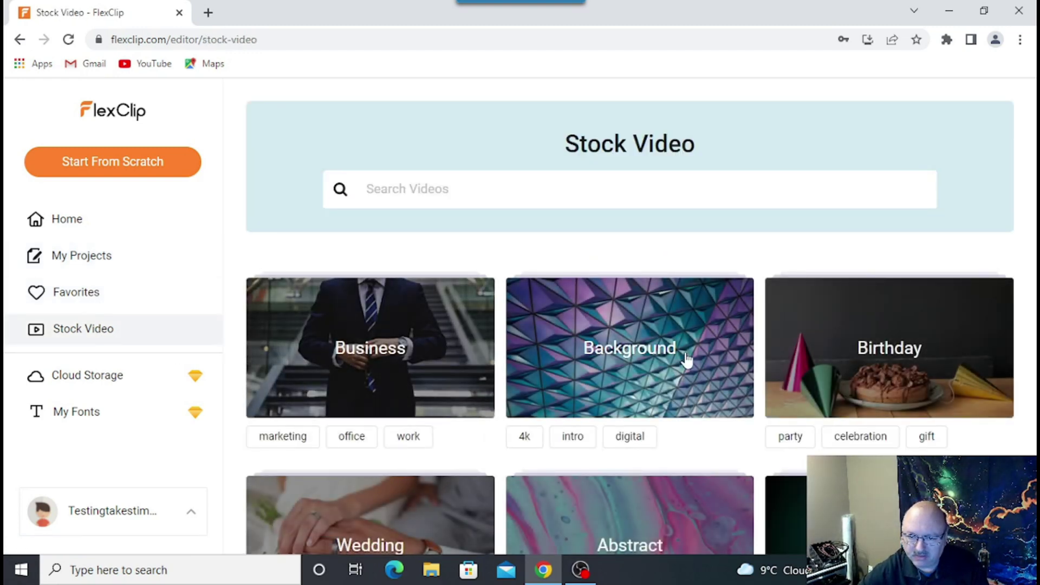
pyautogui.scroll(-3, 652, 309)
pyautogui.scroll(3, 653, 302)
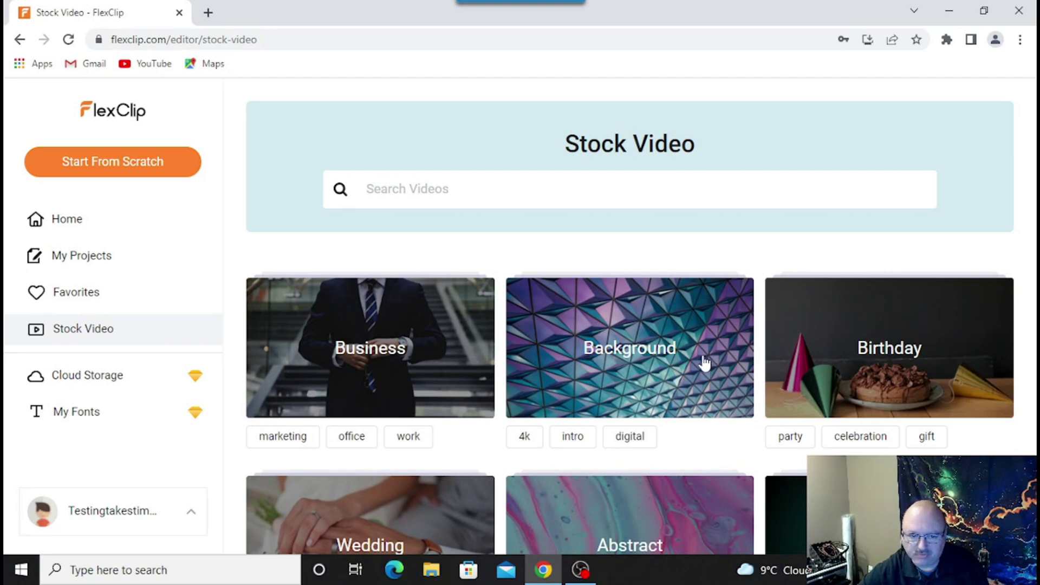
pyautogui.scroll(-3, 702, 360)
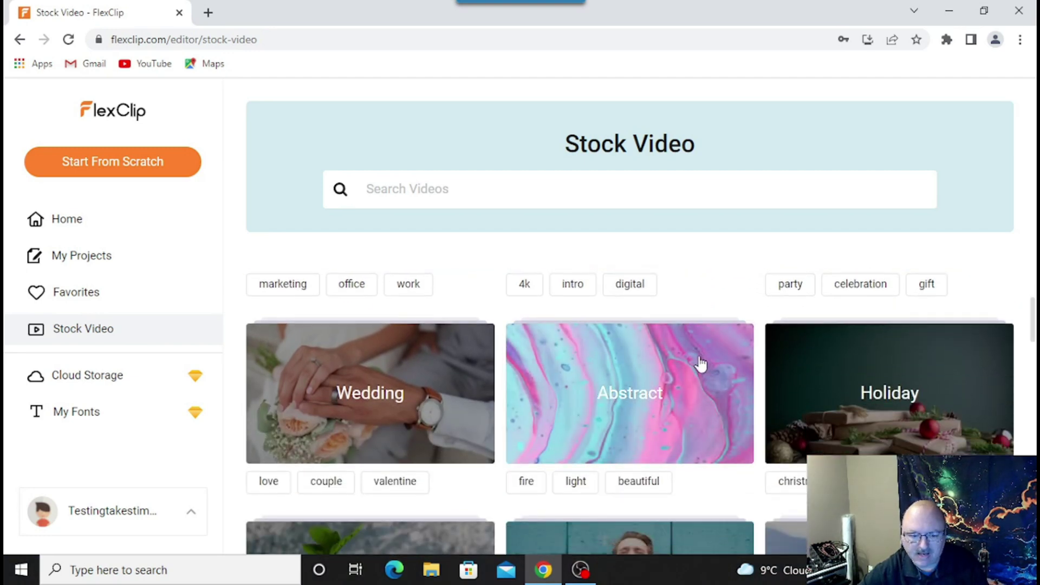
pyautogui.scroll(-4, 686, 379)
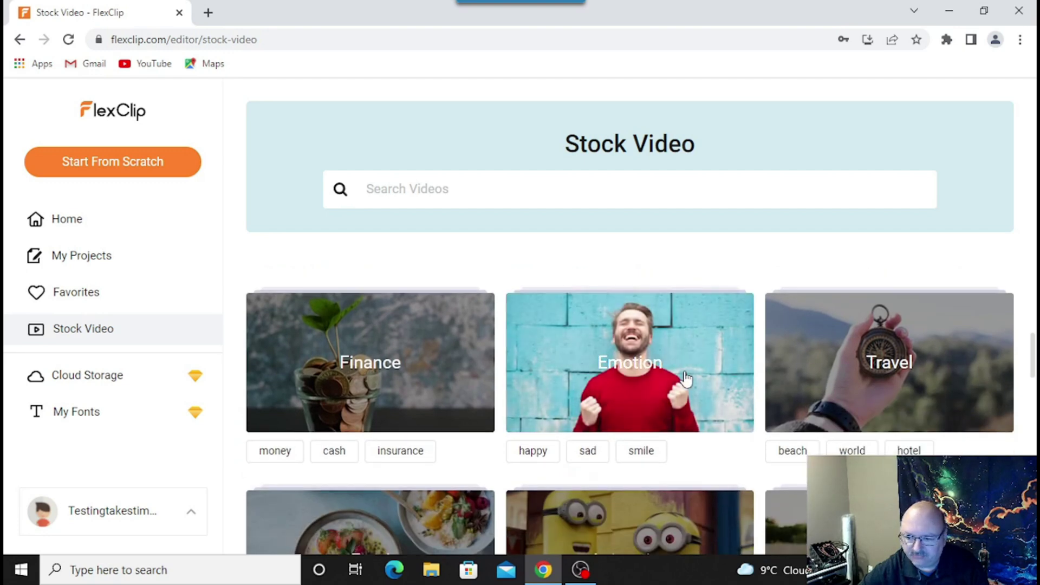
pyautogui.scroll(-10, 685, 379)
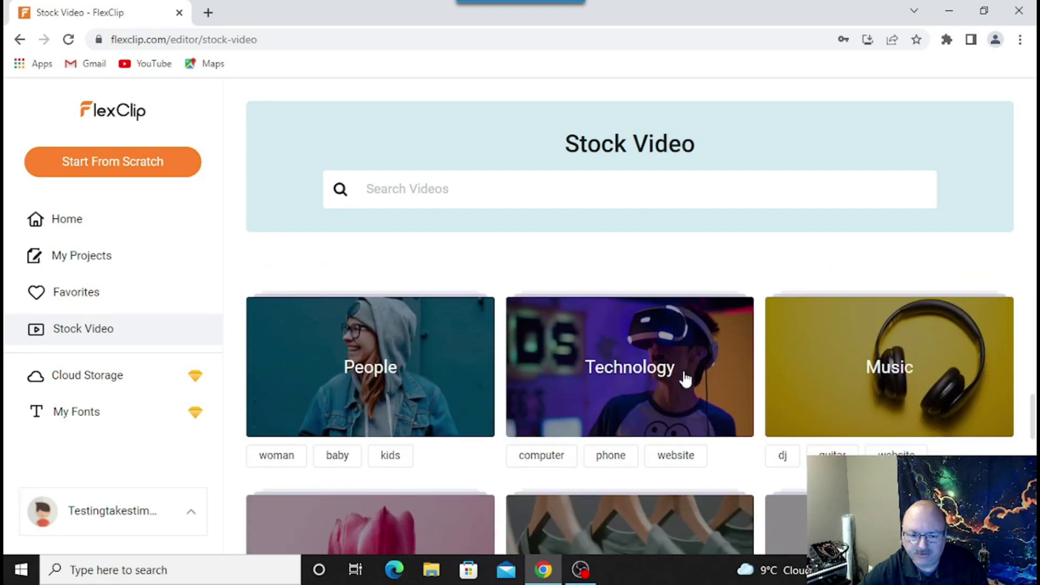
pyautogui.scroll(-4, 685, 379)
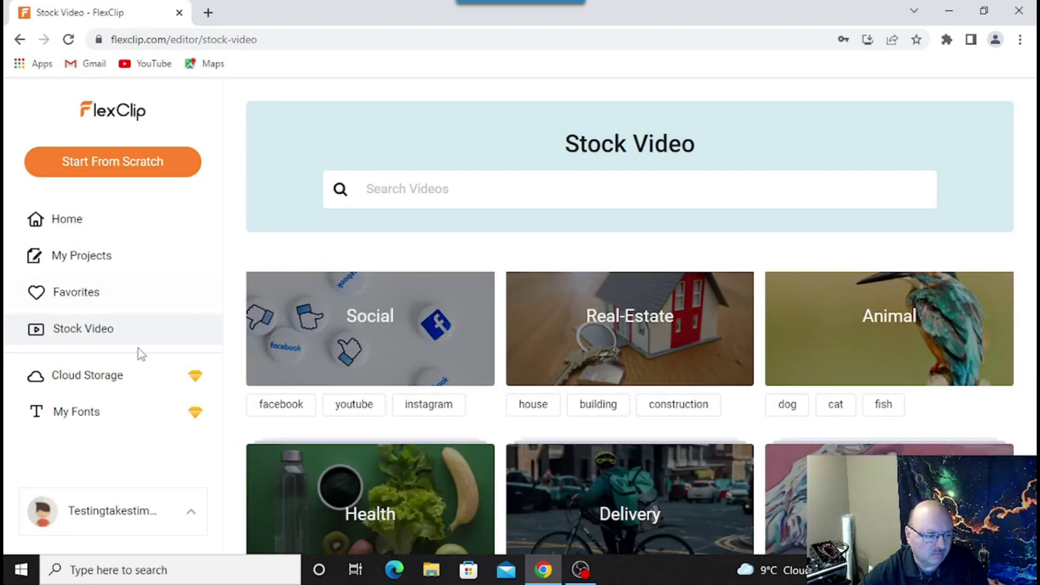
# Step: Check the Cloud Storage and My Fonts pages and return to the home page
pyautogui.click(120, 383)
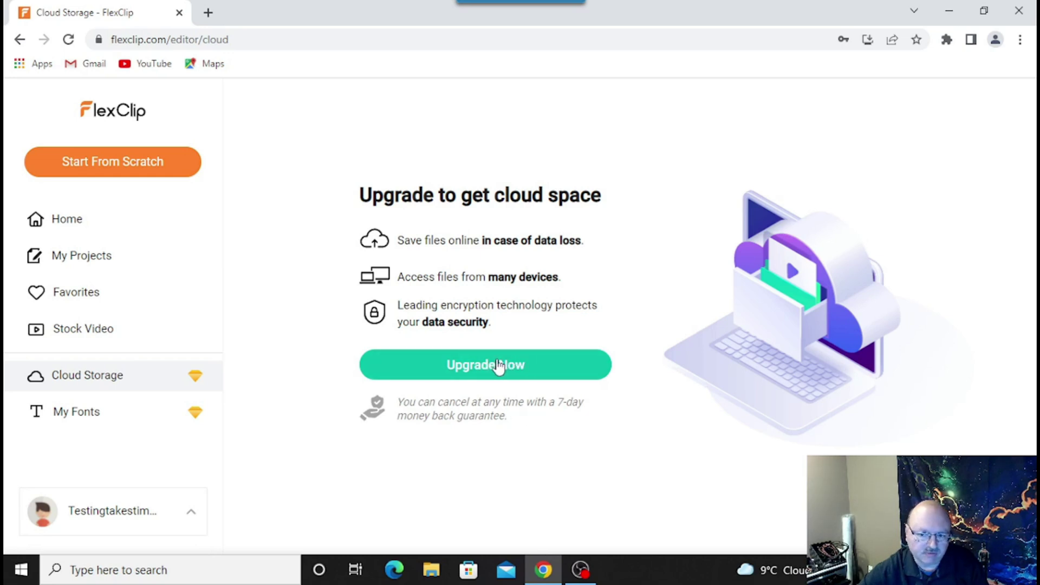
pyautogui.click(108, 414)
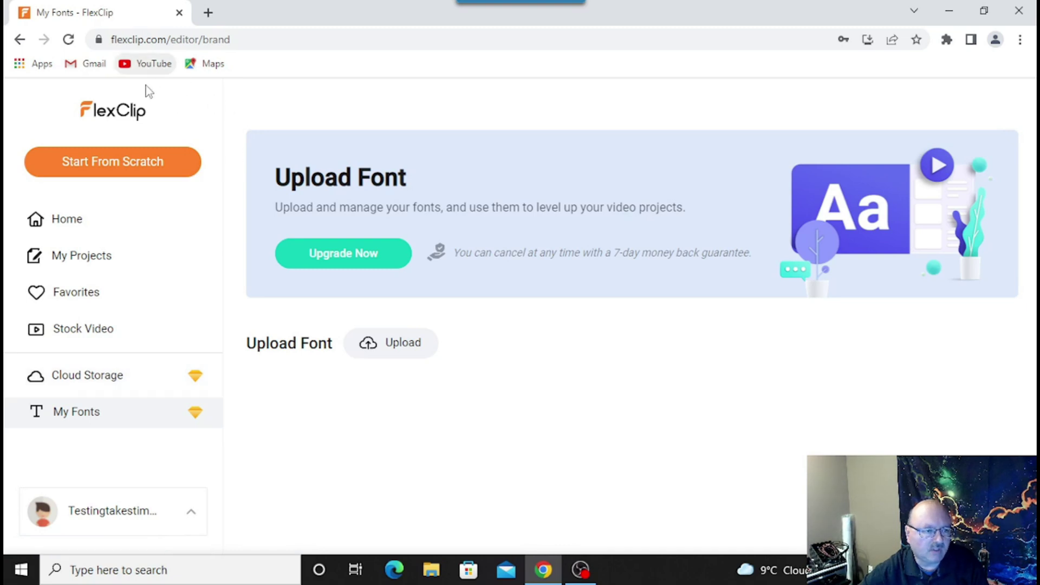
pyautogui.click(65, 220)
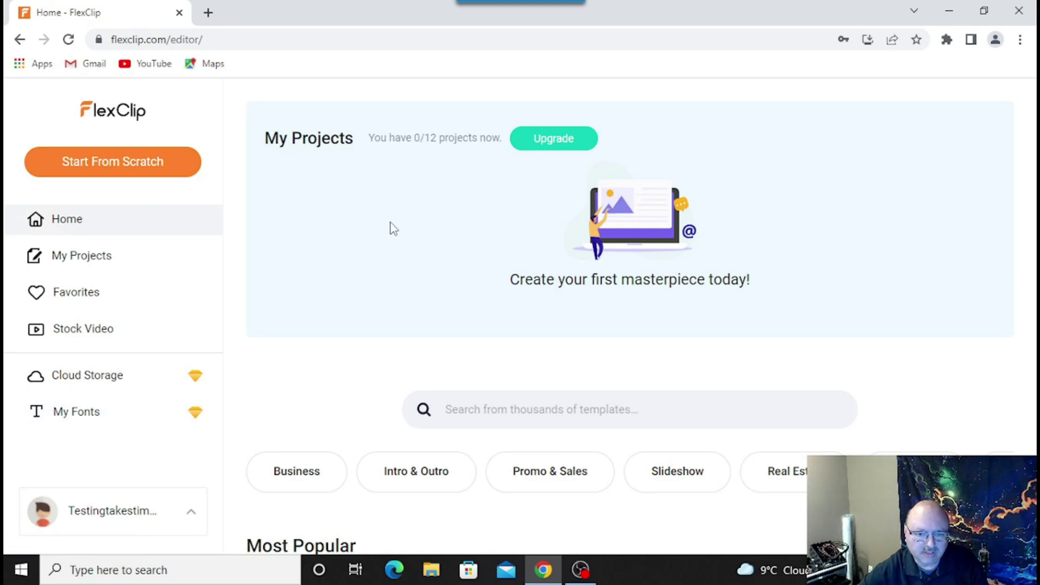
# Step: Start a new 16:9 project from scratch in Timeline Mode 2.0
pyautogui.click(81, 162)
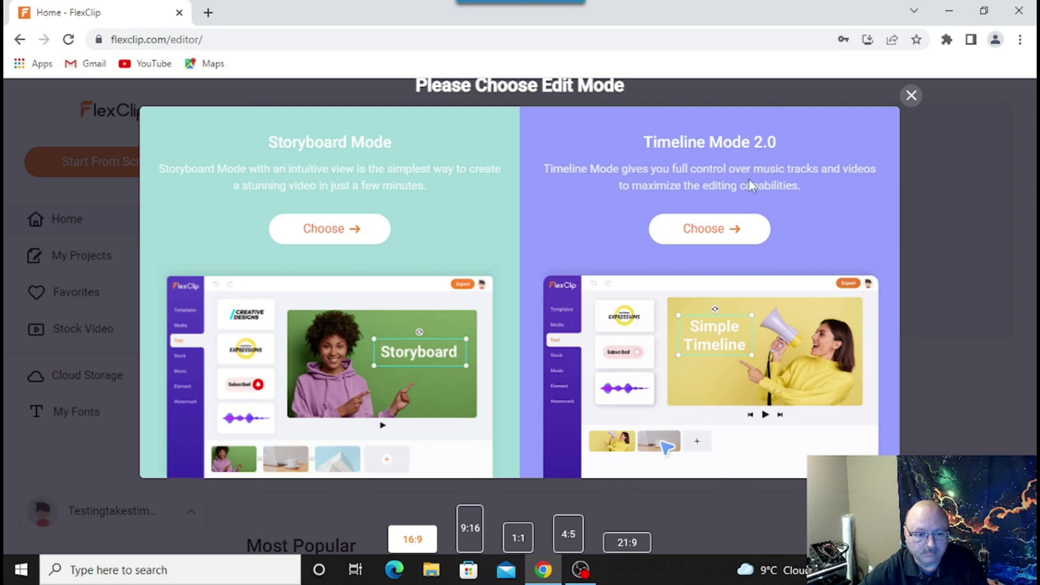
pyautogui.click(699, 232)
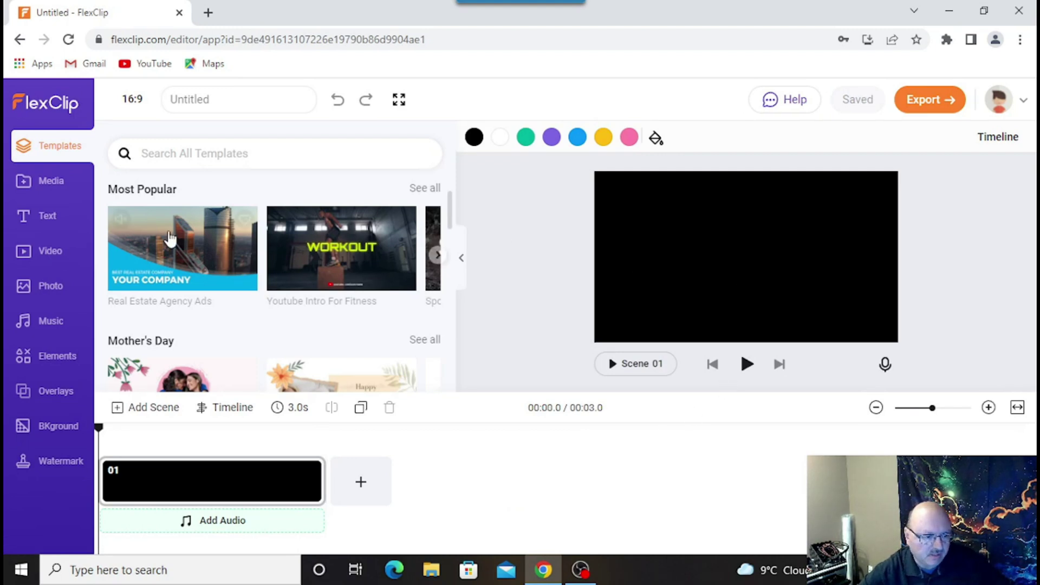
# Step: Examine the editor's stock videos, the media import and recording options, and the timeline view of Scene 01
pyautogui.click(48, 254)
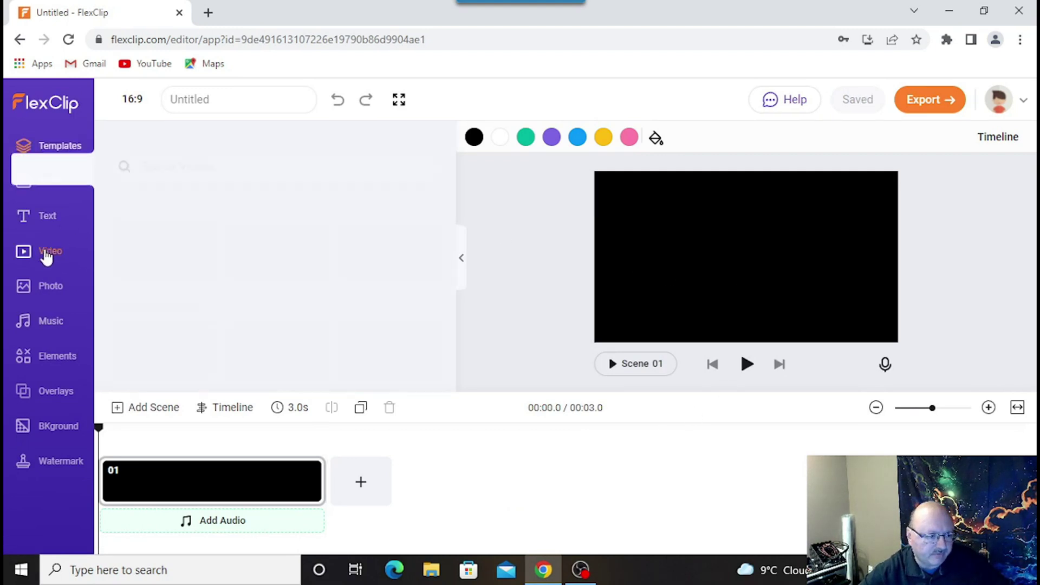
pyautogui.moveTo(160, 232)
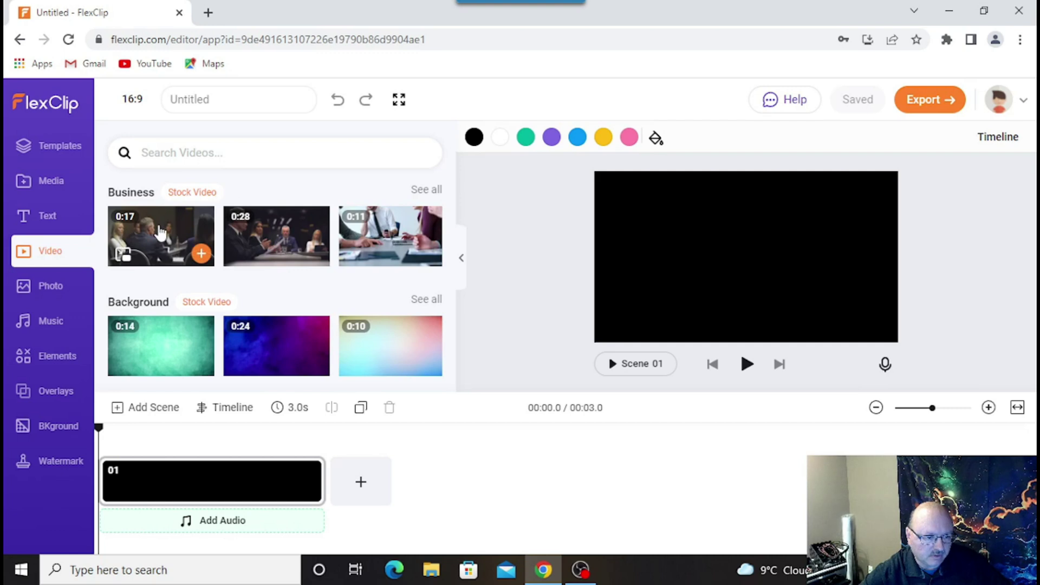
pyautogui.click(56, 184)
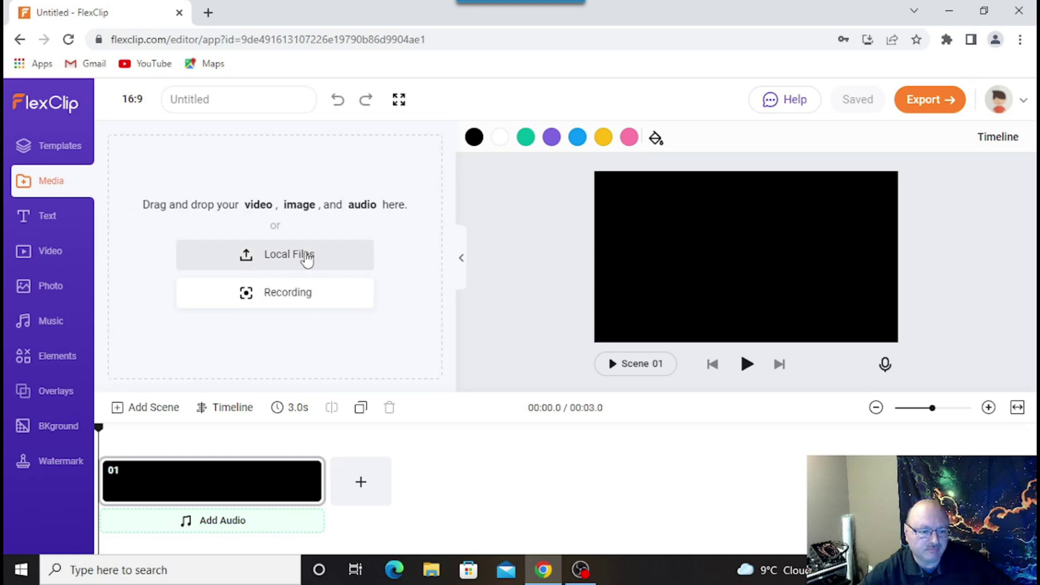
pyautogui.moveTo(287, 297)
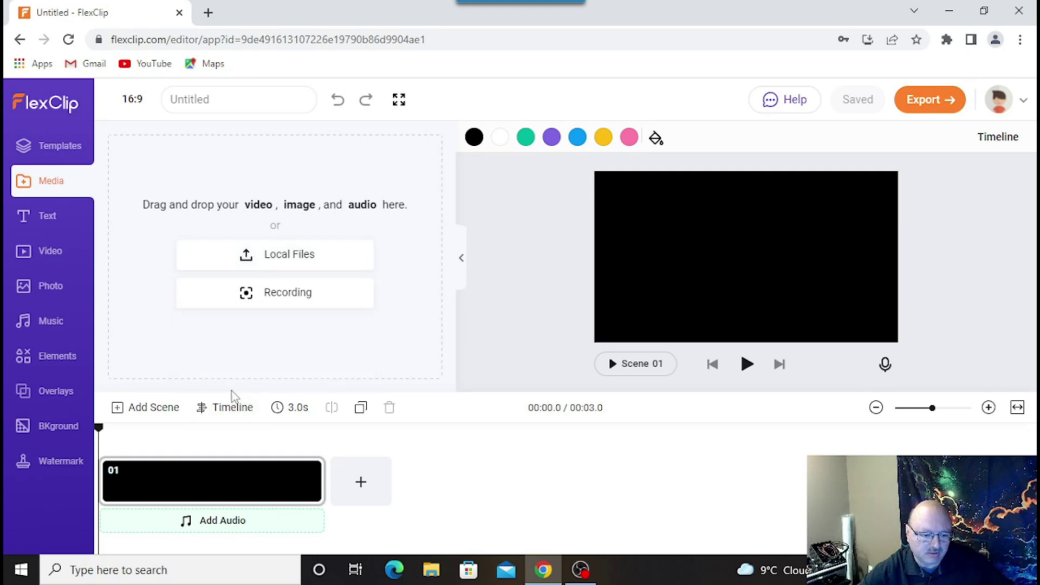
pyautogui.click(227, 410)
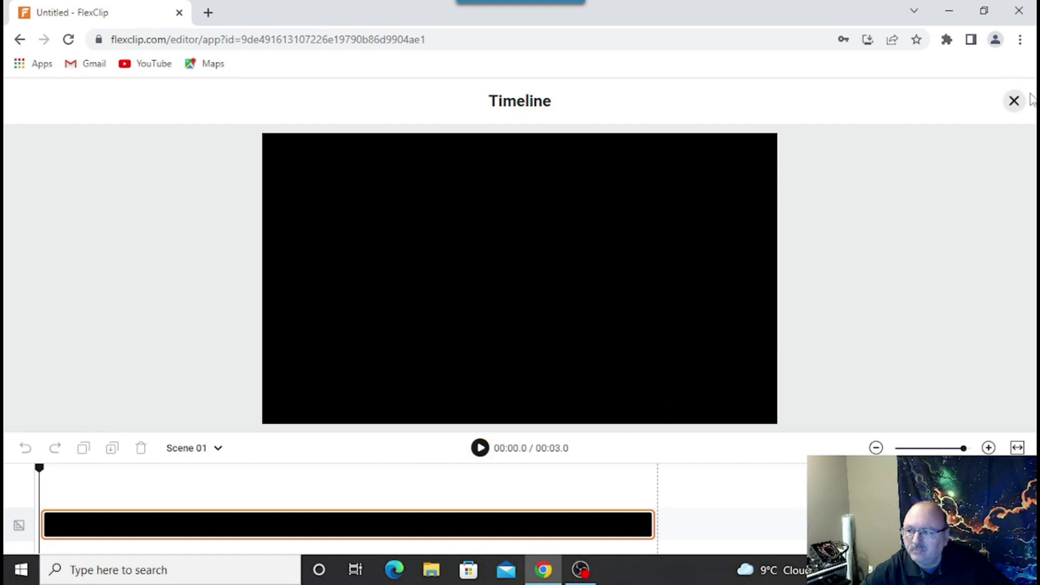
pyautogui.click(1013, 101)
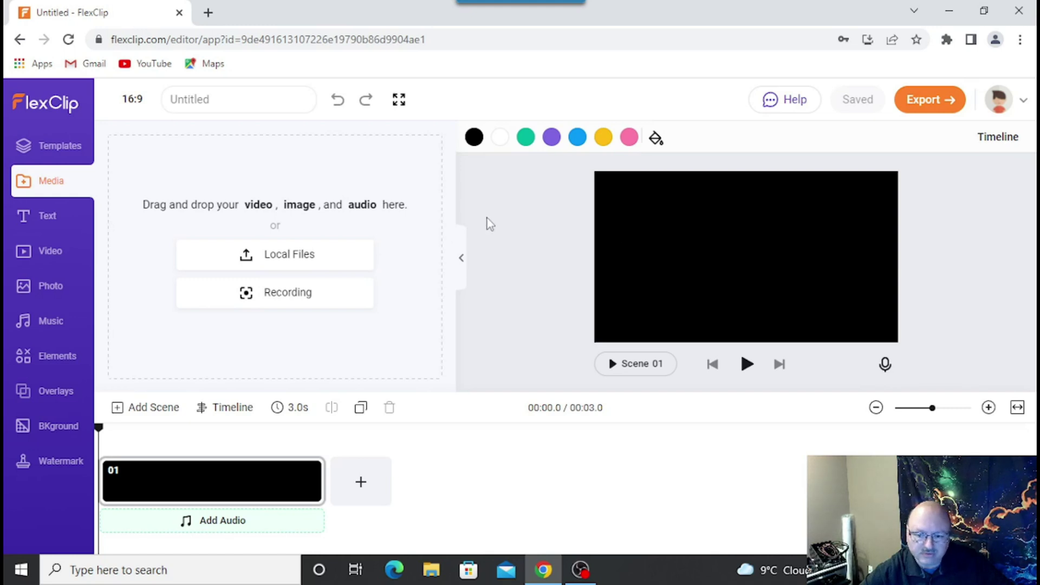
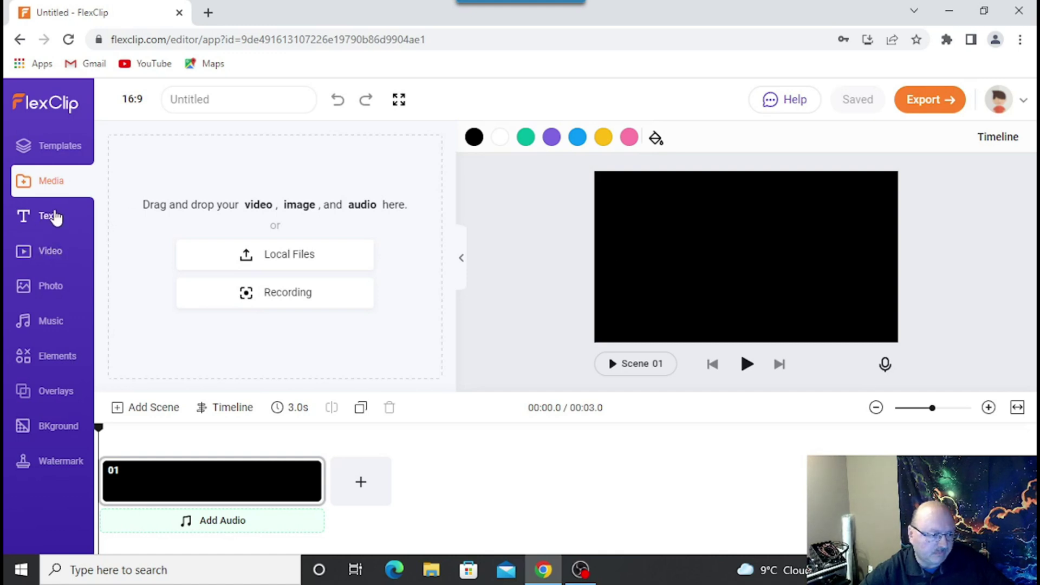
# Step: Add the plain basic Title text to Scene 01, view it in the timeline and leave the editor for the home page
pyautogui.click(54, 216)
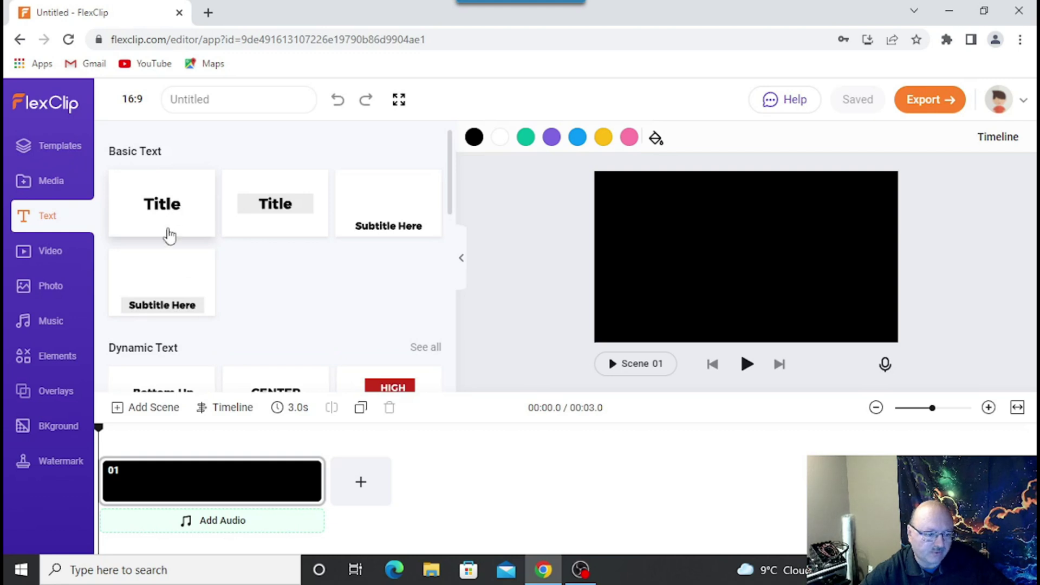
pyautogui.click(167, 202)
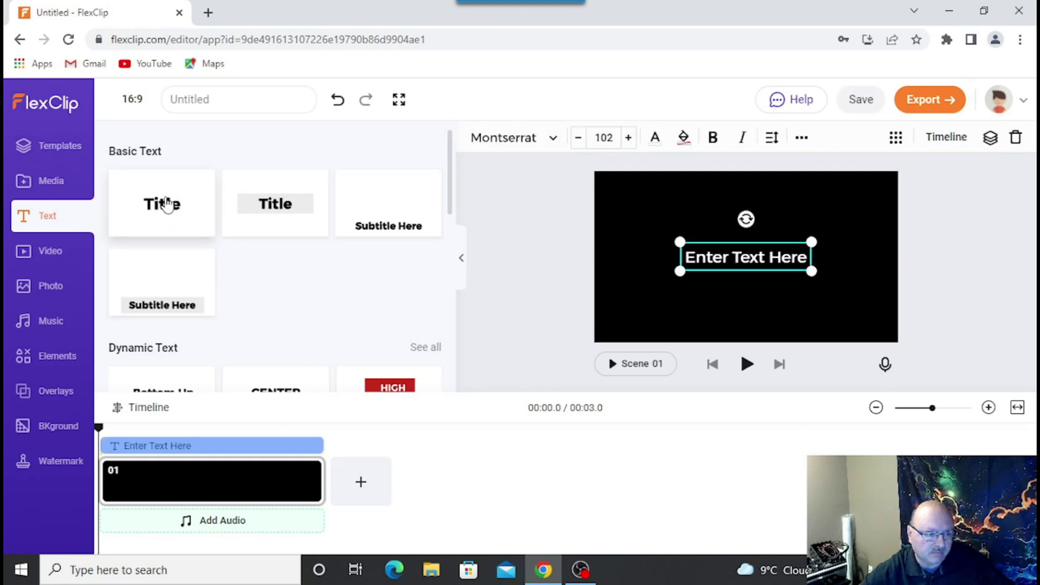
pyautogui.click(196, 447)
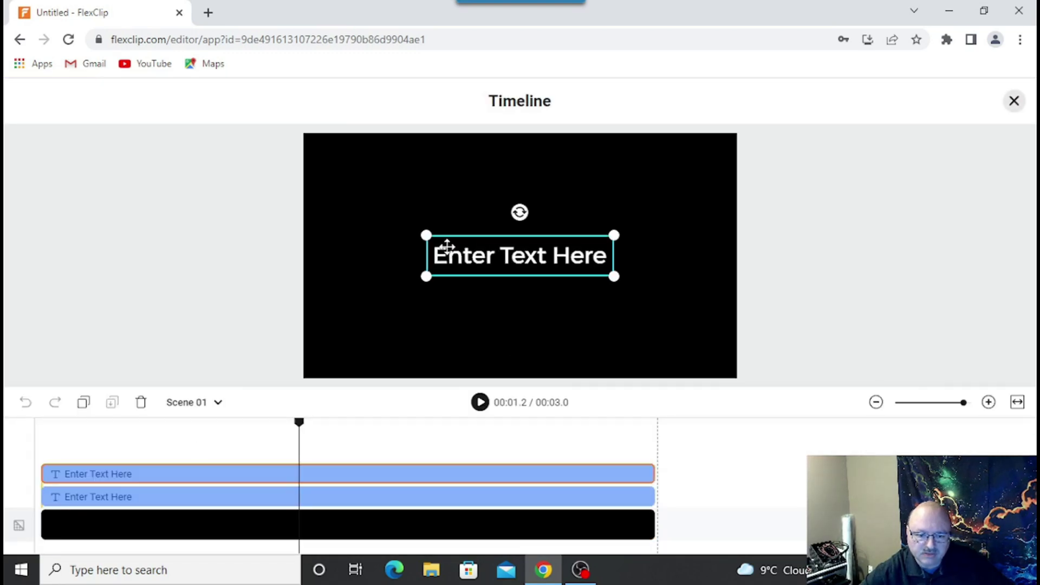
pyautogui.hotkey('alt', 'Left')
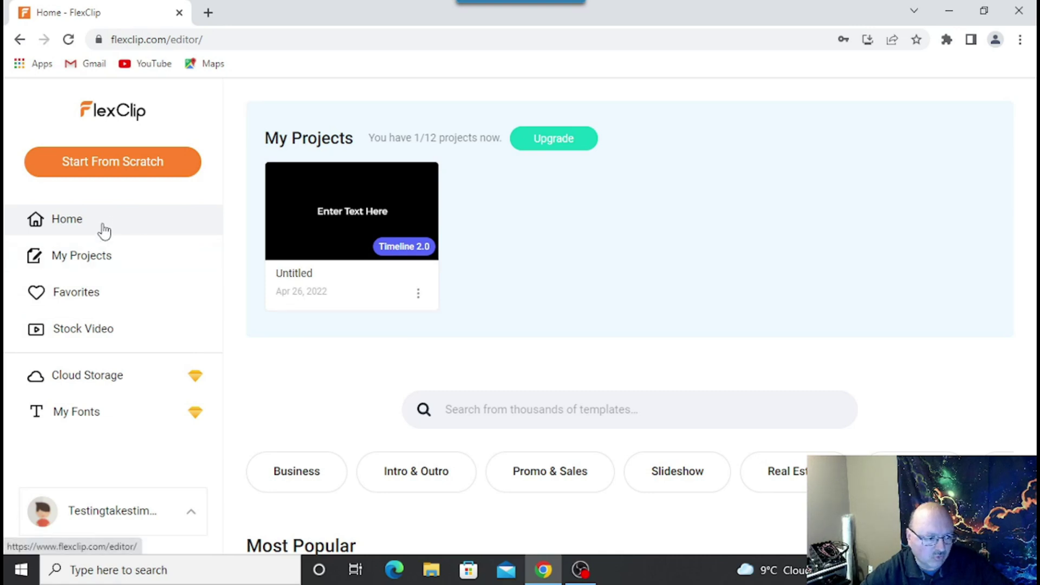
# Step: Show the Business templates and examine the preview of Sample for Business along with its similar templates
pyautogui.click(301, 472)
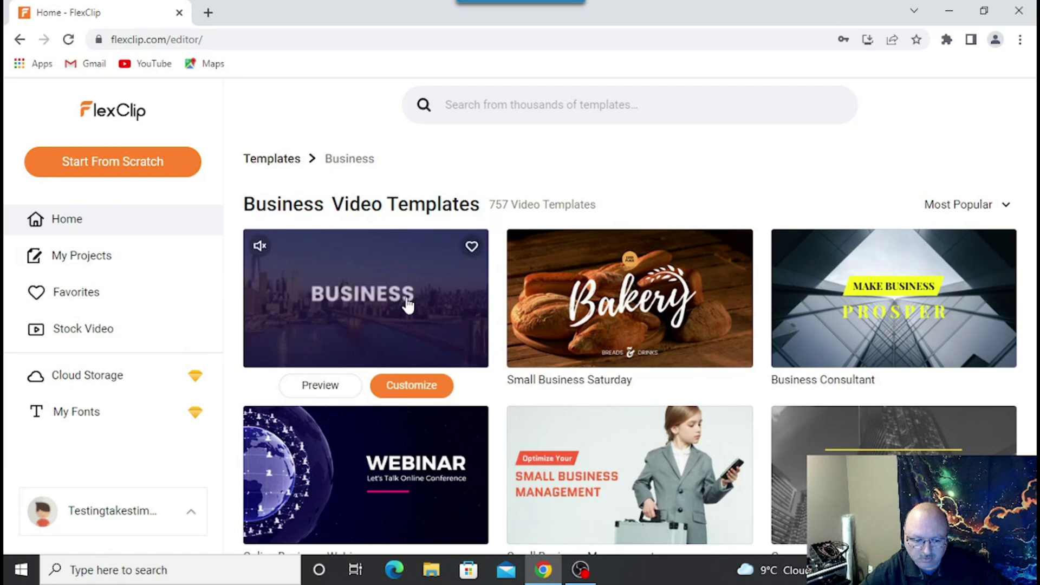
pyautogui.click(403, 297)
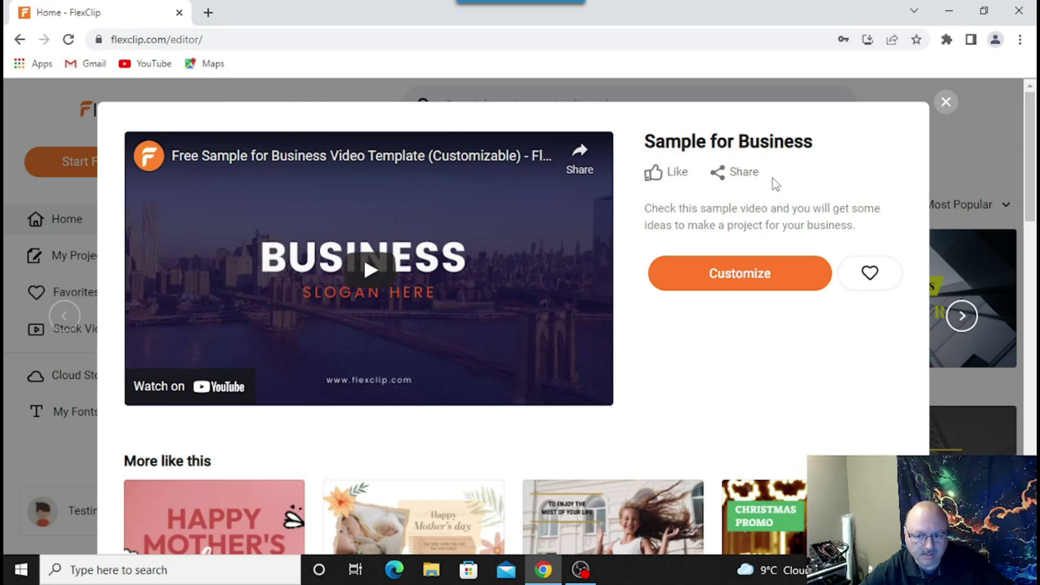
pyautogui.scroll(-5, 655, 332)
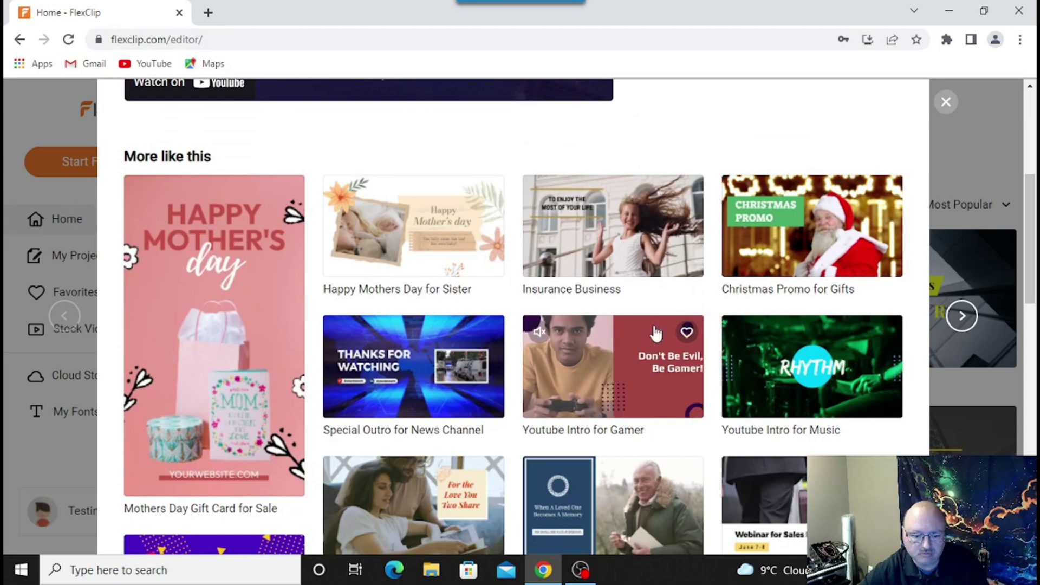
pyautogui.scroll(-10, 655, 332)
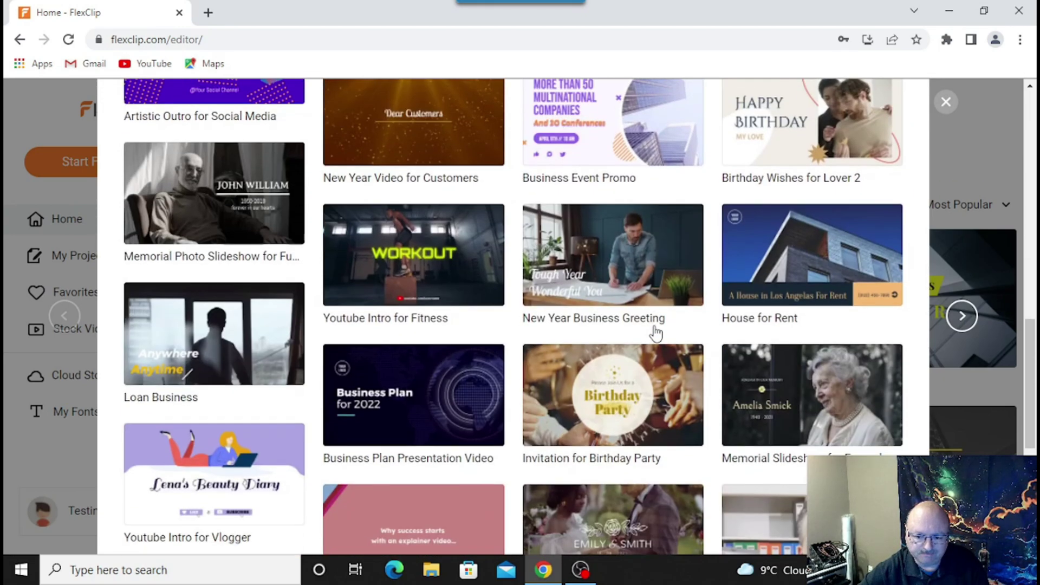
pyautogui.scroll(-4, 654, 333)
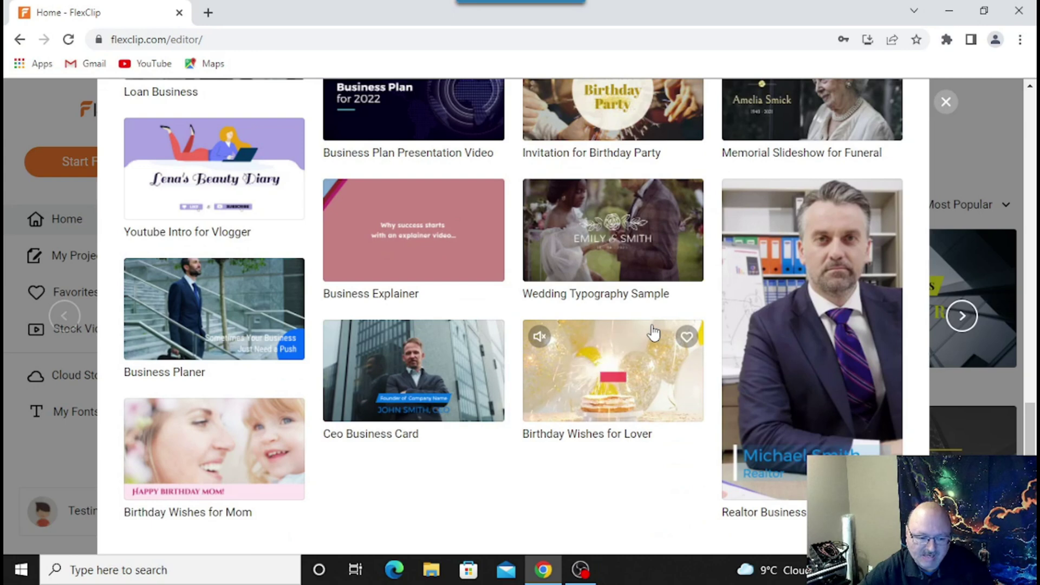
pyautogui.click(947, 103)
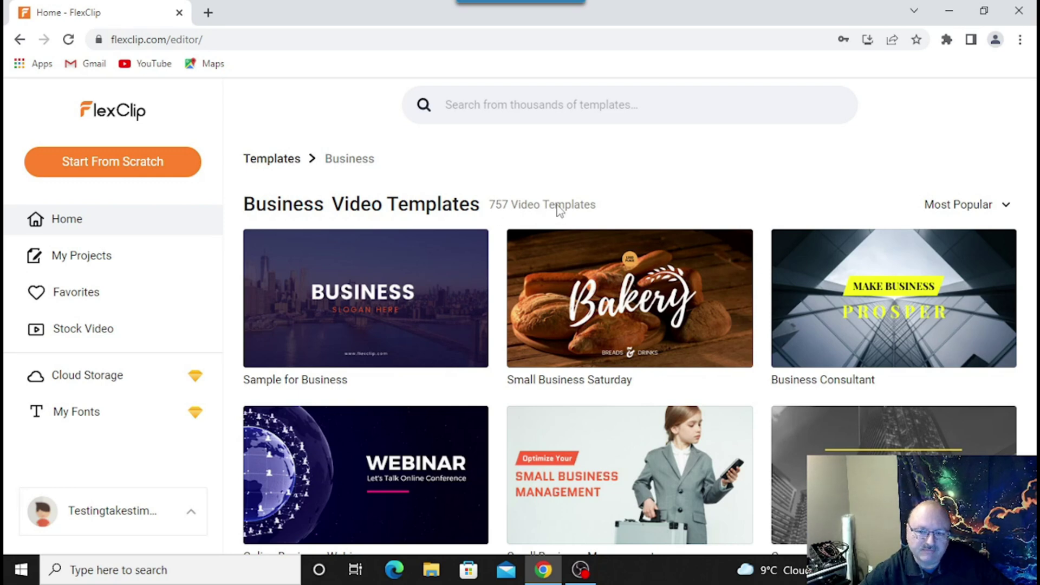
# Step: Browse the list of Business video templates to see which designs are offered
pyautogui.scroll(-5, 693, 322)
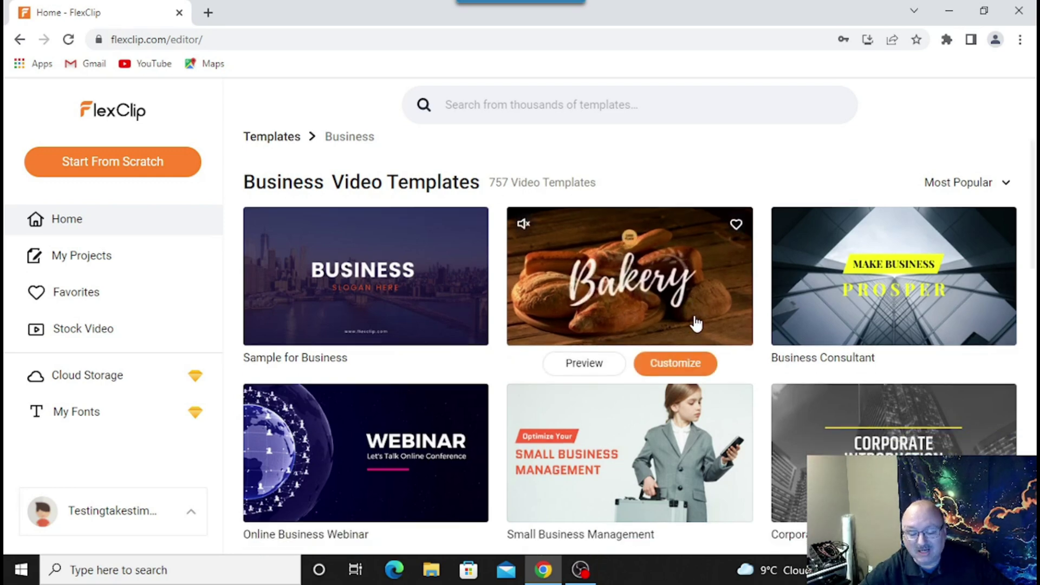
pyautogui.scroll(-3, 695, 323)
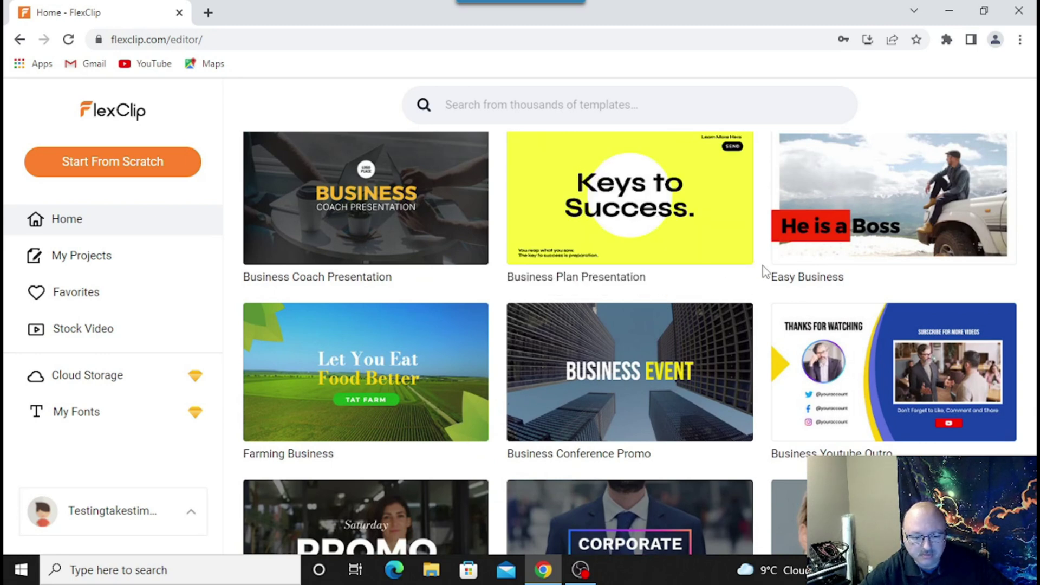
pyautogui.scroll(-5, 764, 272)
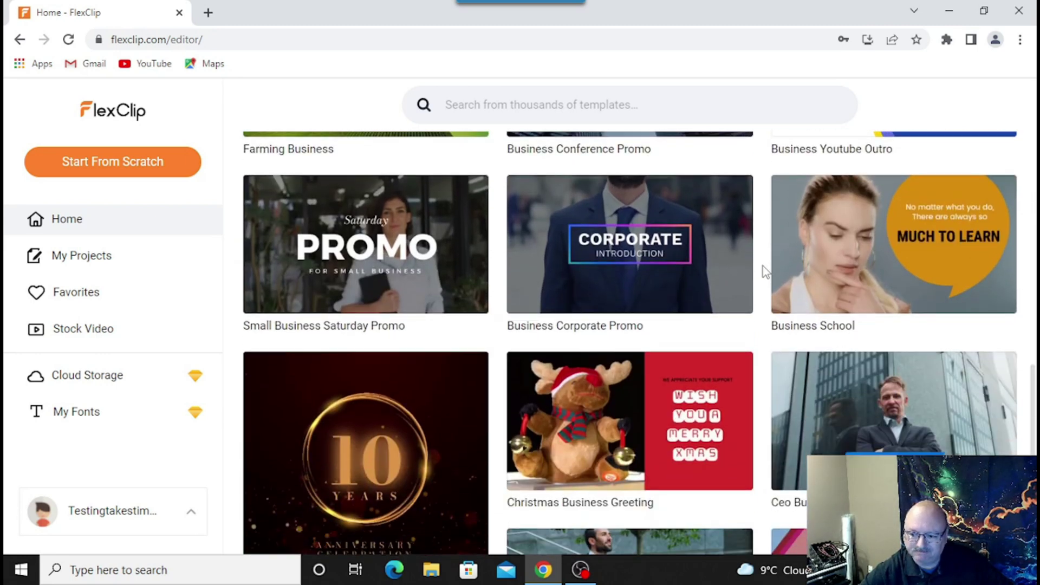
pyautogui.scroll(-12, 764, 272)
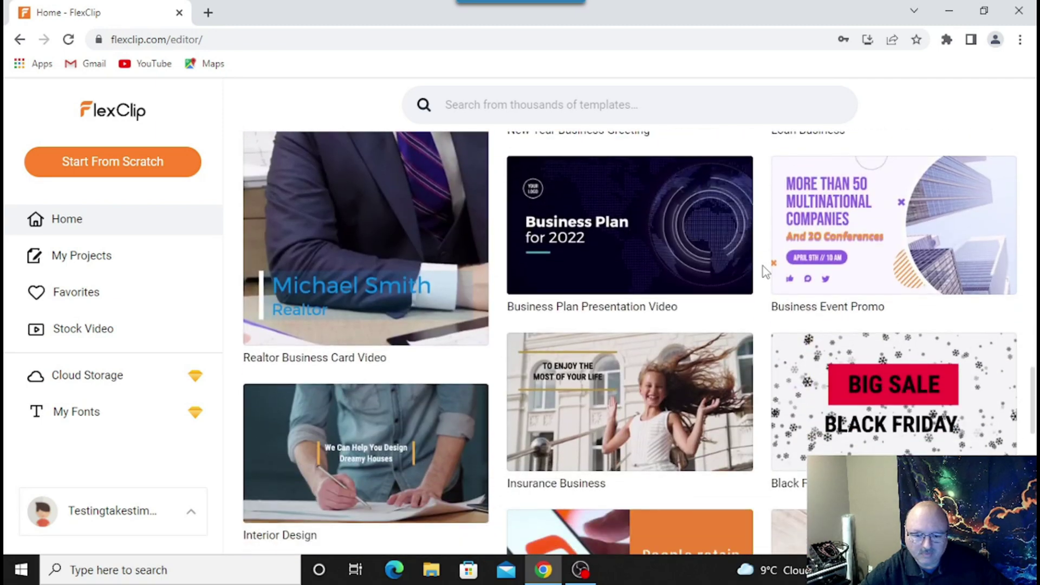
pyautogui.scroll(-9, 763, 272)
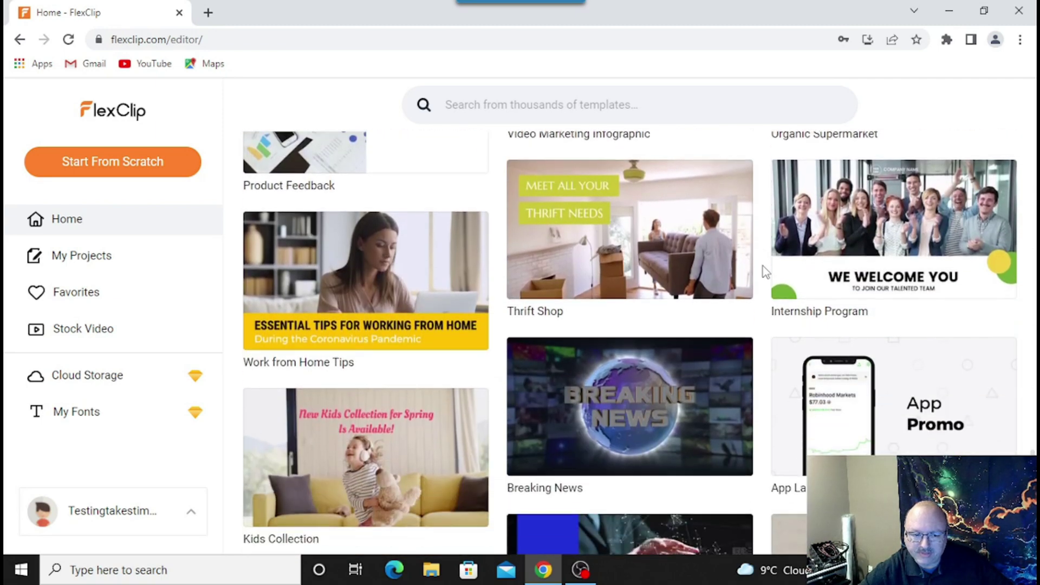
pyautogui.scroll(-10, 764, 272)
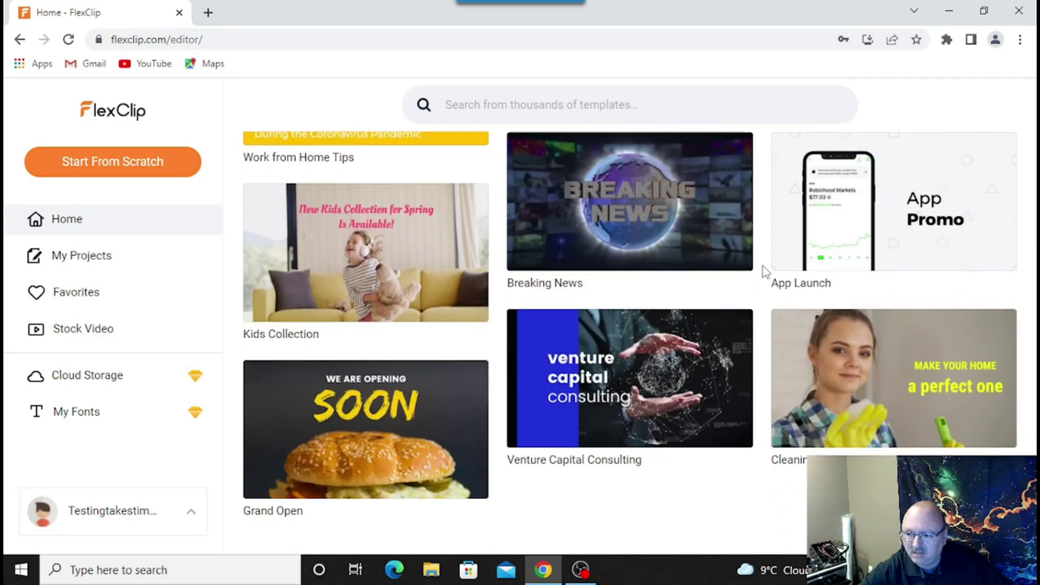
# Step: Start a new 16:9 project from scratch in Storyboard Mode and go through all the introductory tips
pyautogui.scroll(-4, 764, 272)
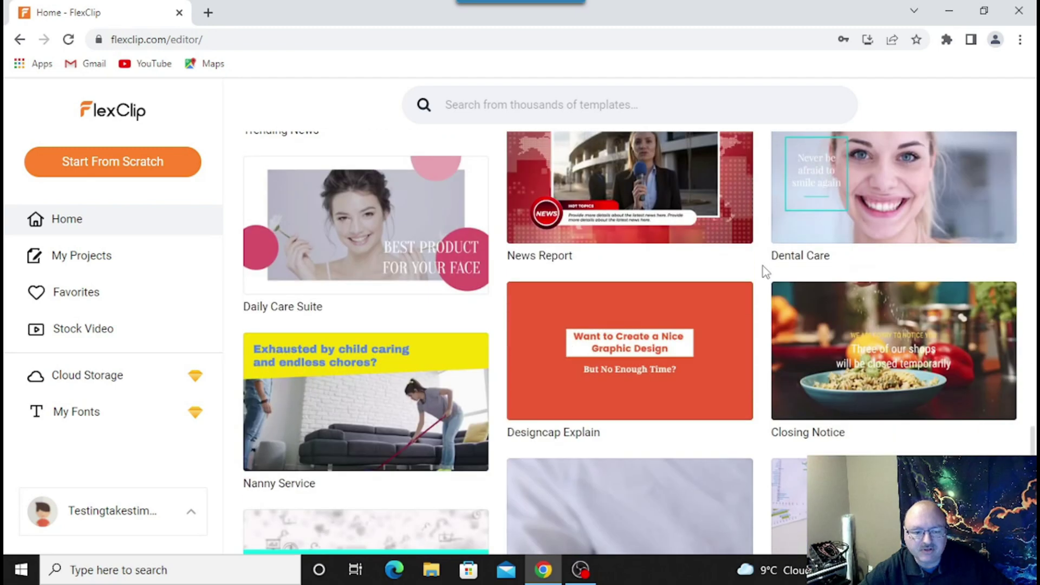
pyautogui.scroll(1, 716, 269)
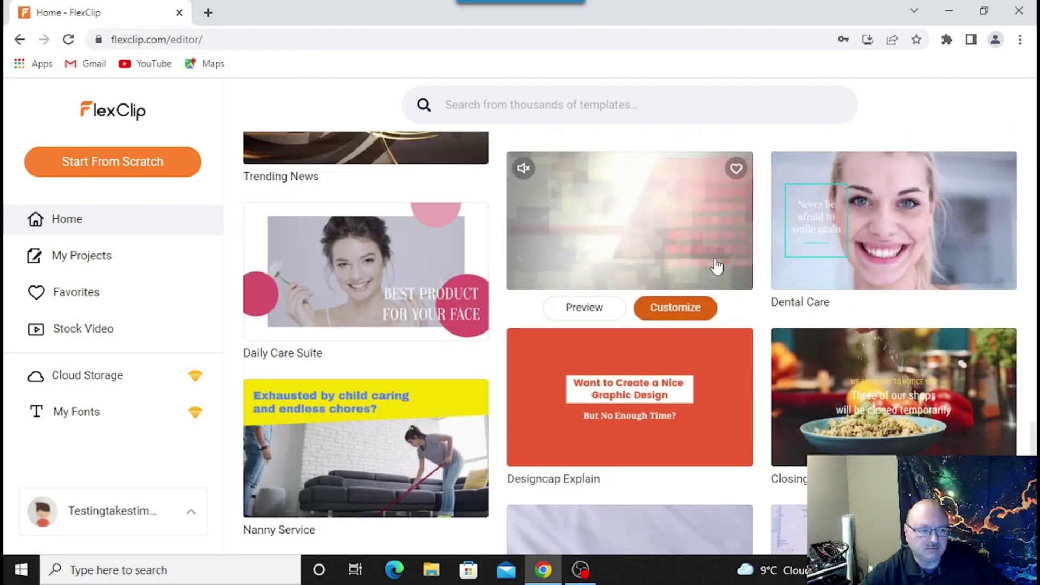
pyautogui.click(139, 173)
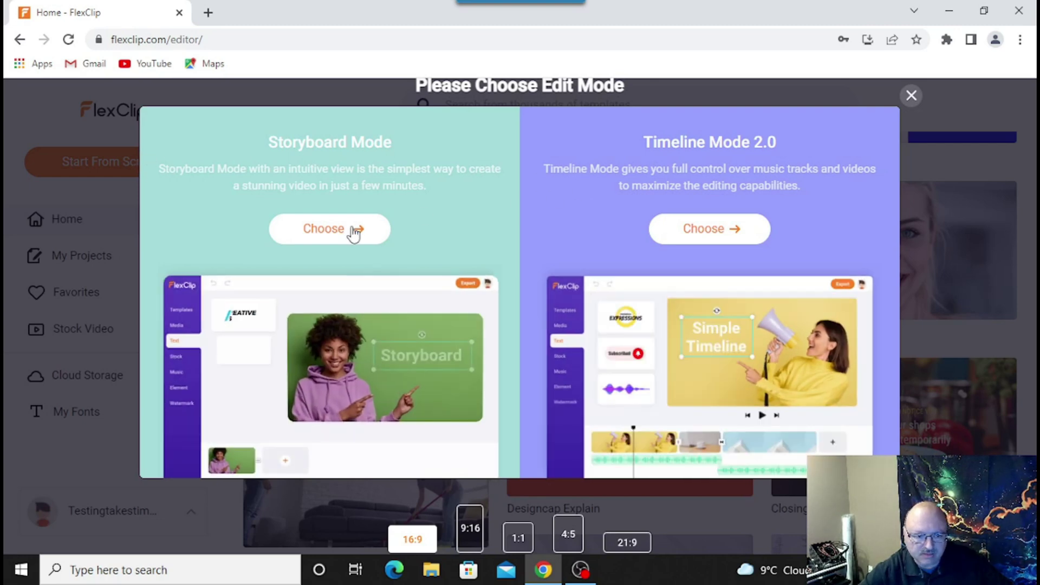
pyautogui.click(353, 232)
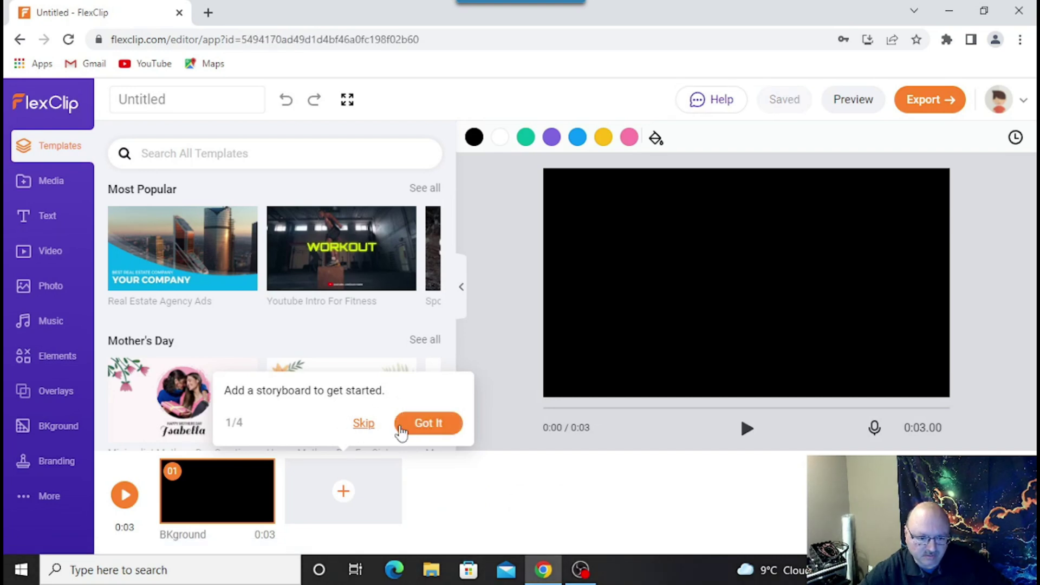
pyautogui.click(419, 424)
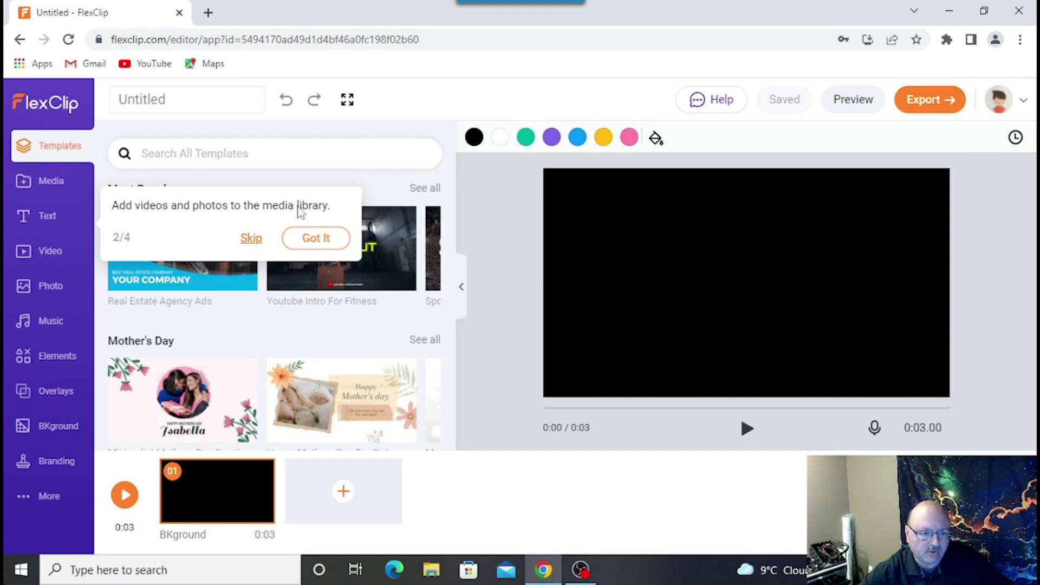
pyautogui.click(318, 242)
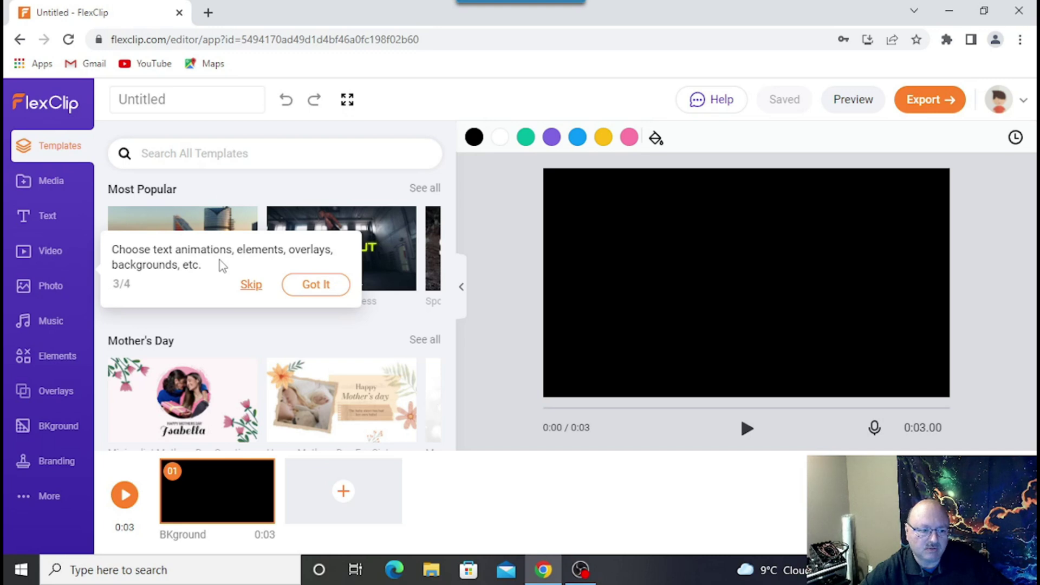
pyautogui.click(316, 285)
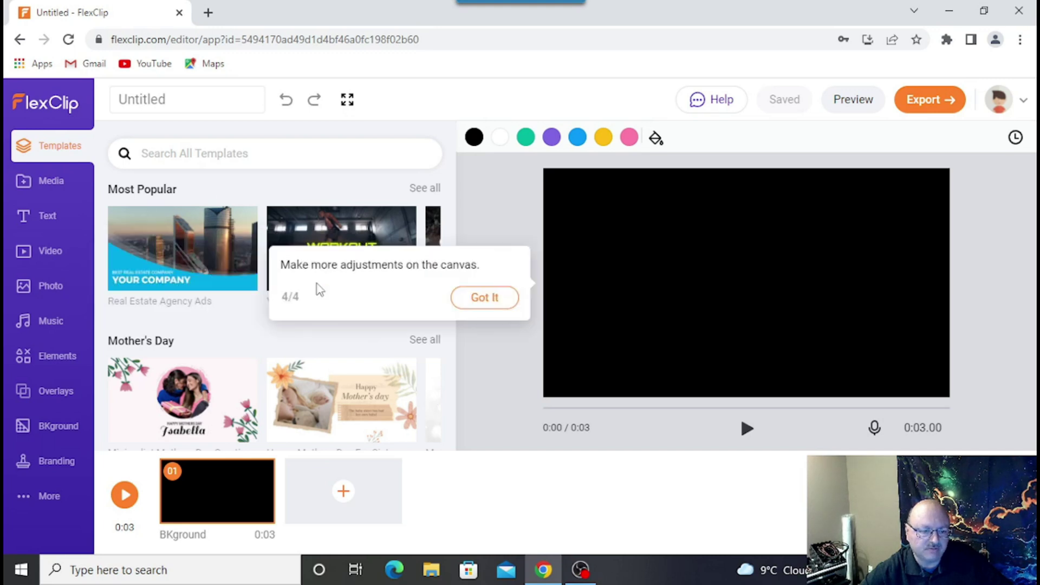
pyautogui.click(482, 299)
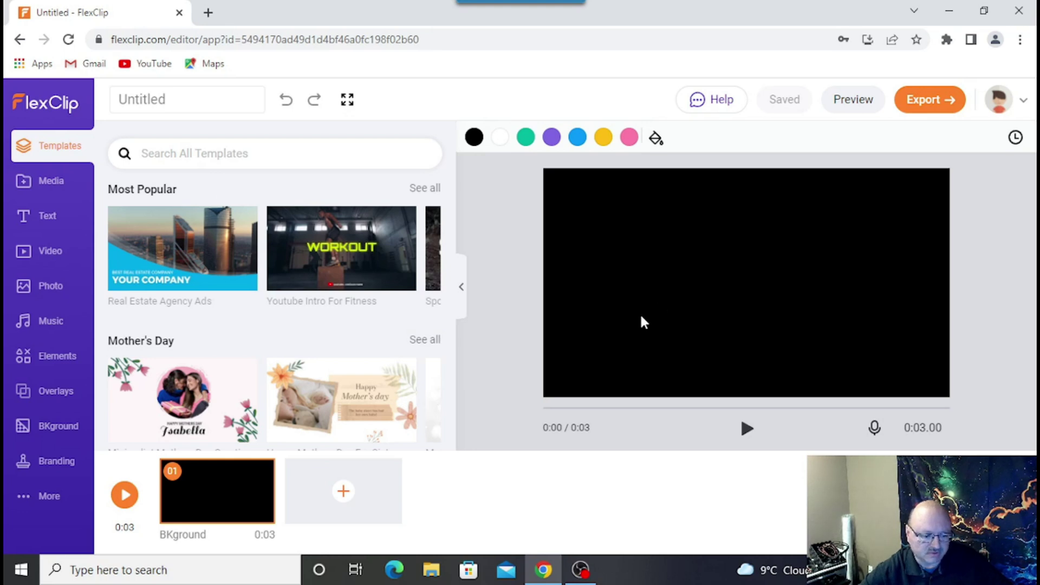
# Step: Add the red SALE photo and the mannequin discount photo from the Sale stock photos as storyboards 02 and 03
pyautogui.moveTo(199, 481)
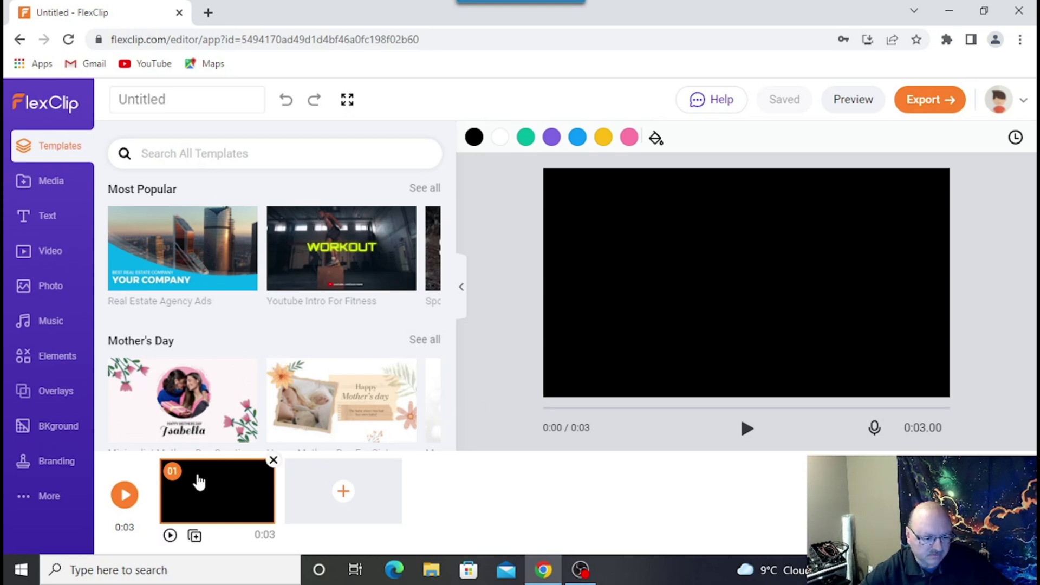
pyautogui.click(746, 429)
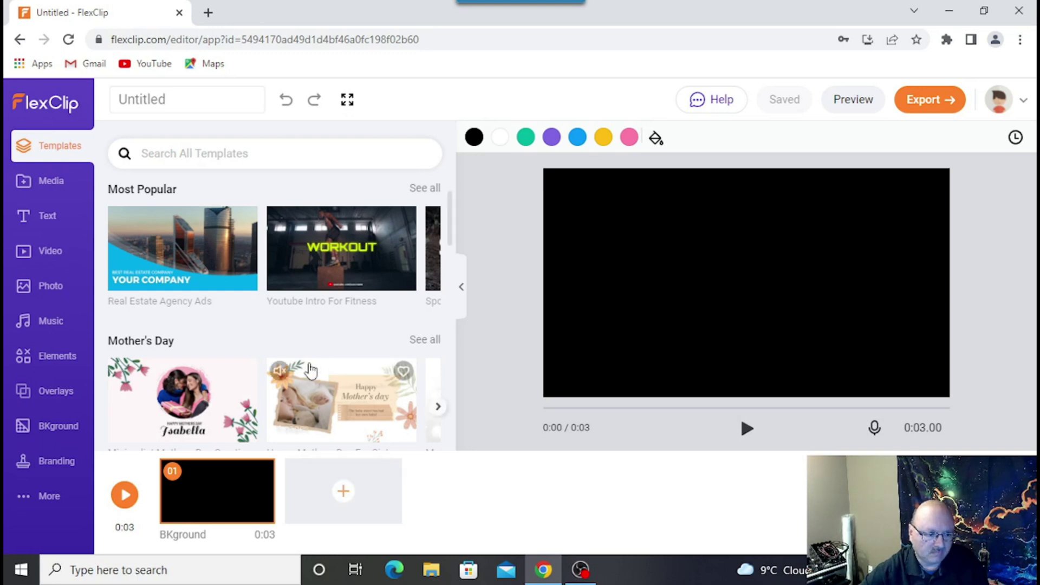
pyautogui.click(46, 287)
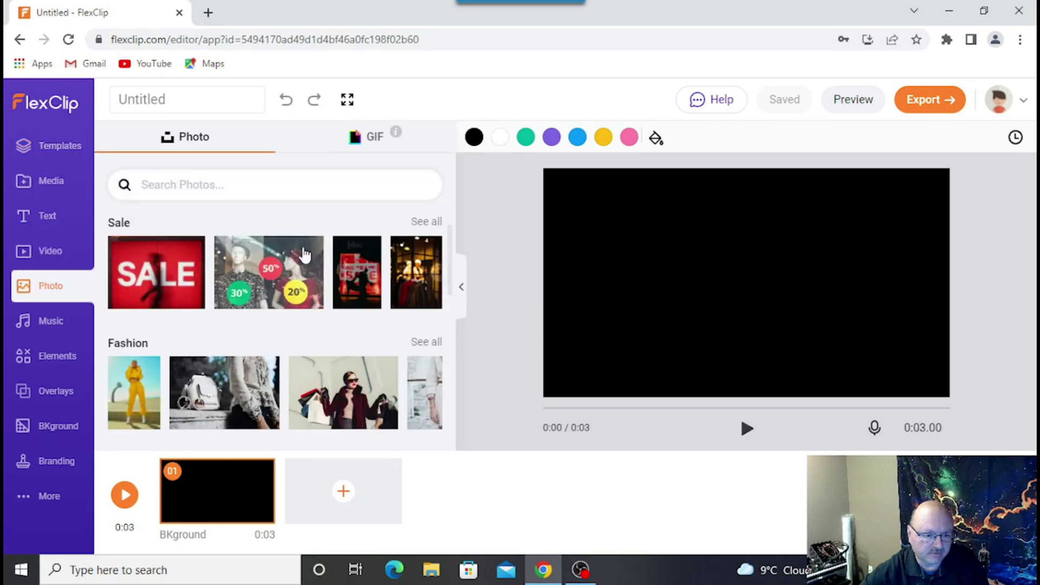
pyautogui.moveTo(159, 275)
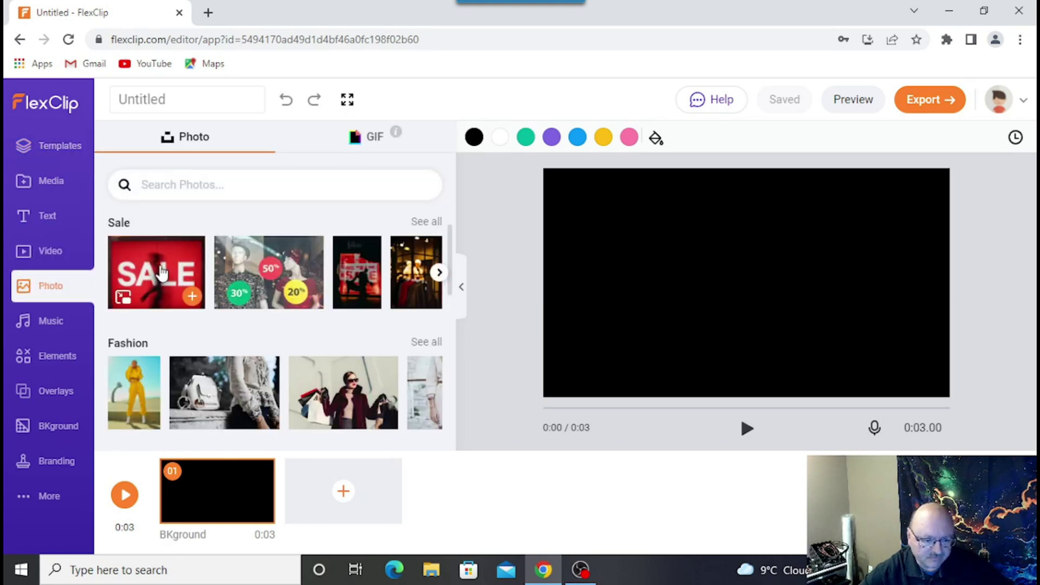
pyautogui.moveTo(165, 268); pyautogui.dragTo(352, 496)
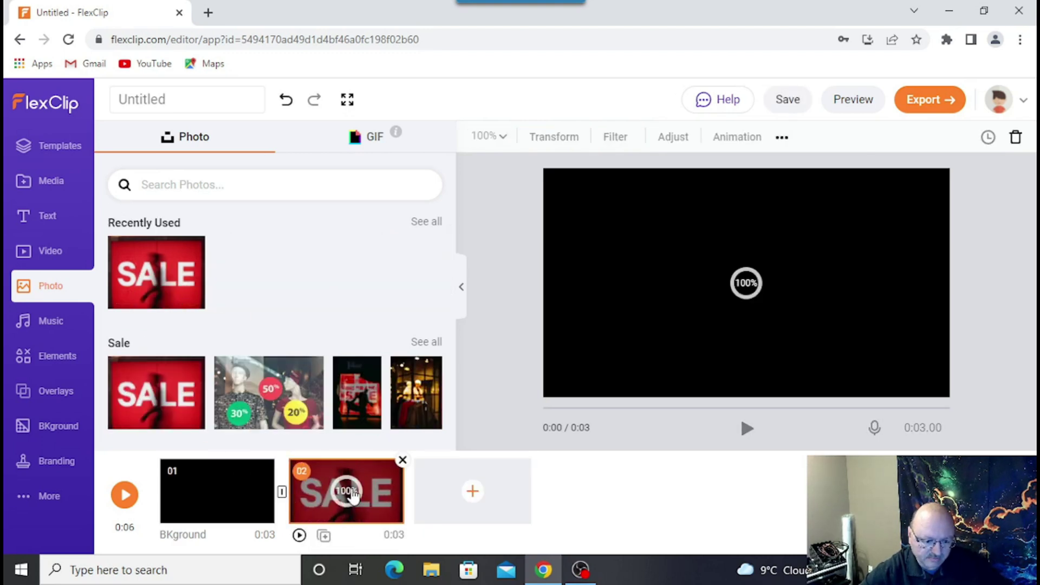
pyautogui.moveTo(266, 389); pyautogui.dragTo(489, 496)
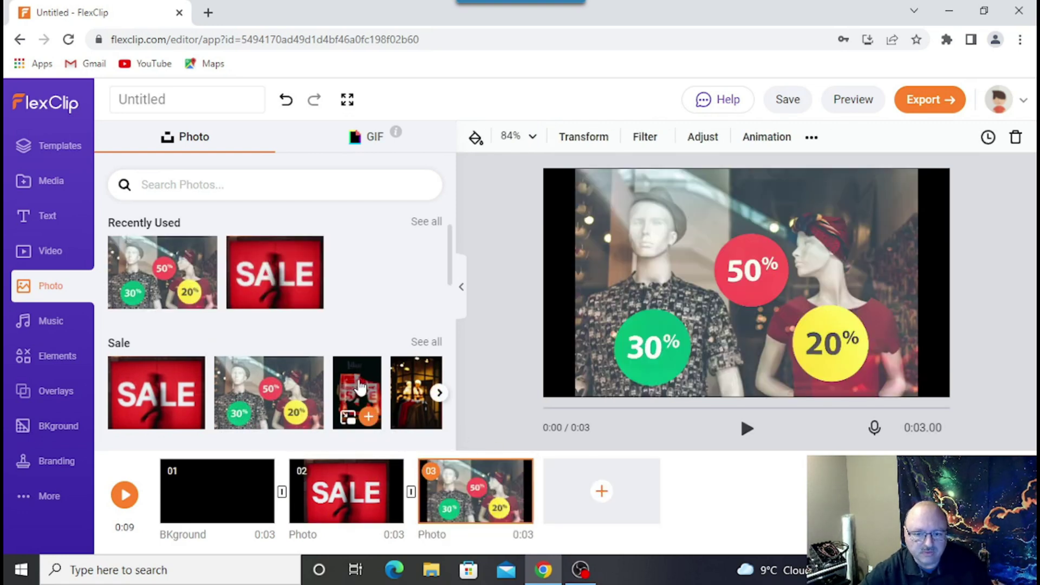
# Step: Play back the mannequin photo in storyboard 03 and the SALE photo in storyboard 02
pyautogui.click(746, 431)
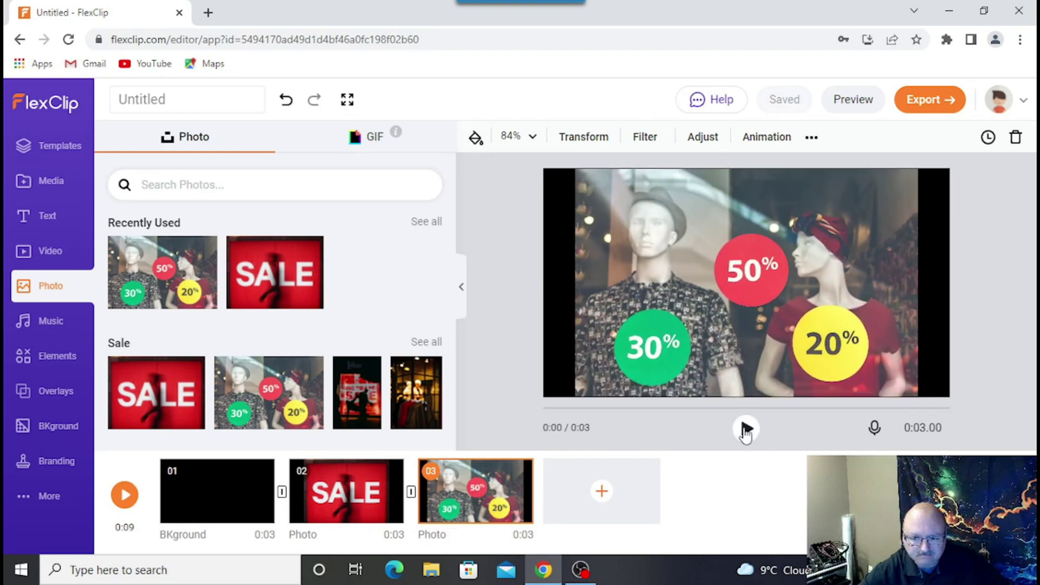
pyautogui.moveTo(325, 490)
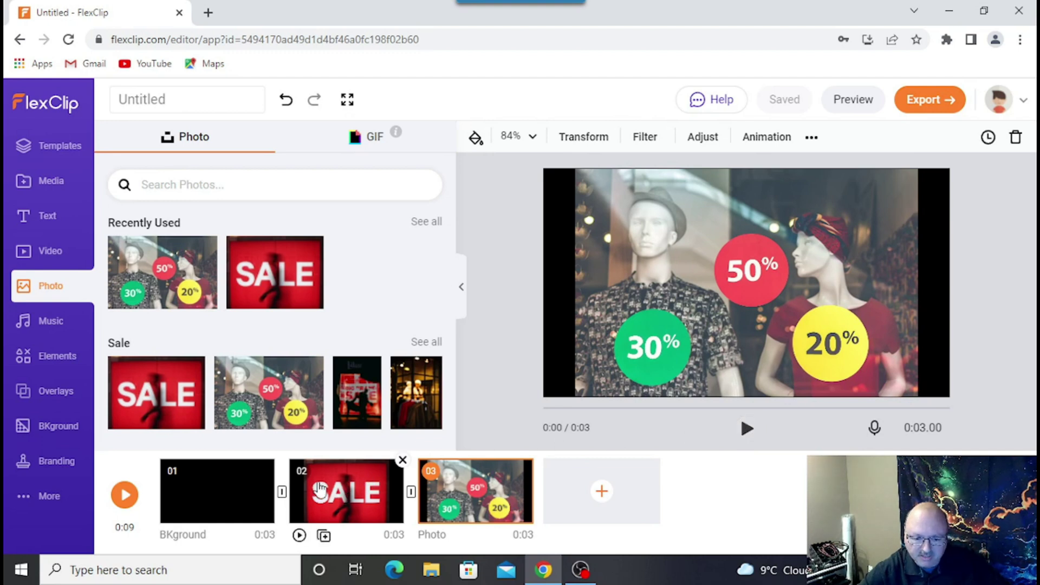
pyautogui.click(320, 488)
pyautogui.click(747, 427)
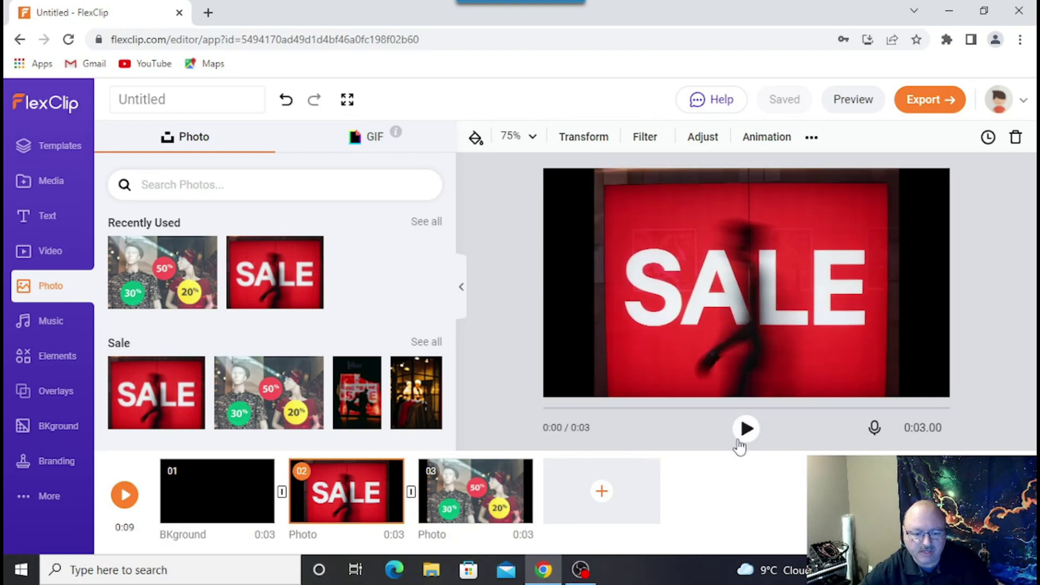
# Step: Examine the editor's music library, elements, overlays, backgrounds and templates, along with the project title field
pyautogui.click(64, 325)
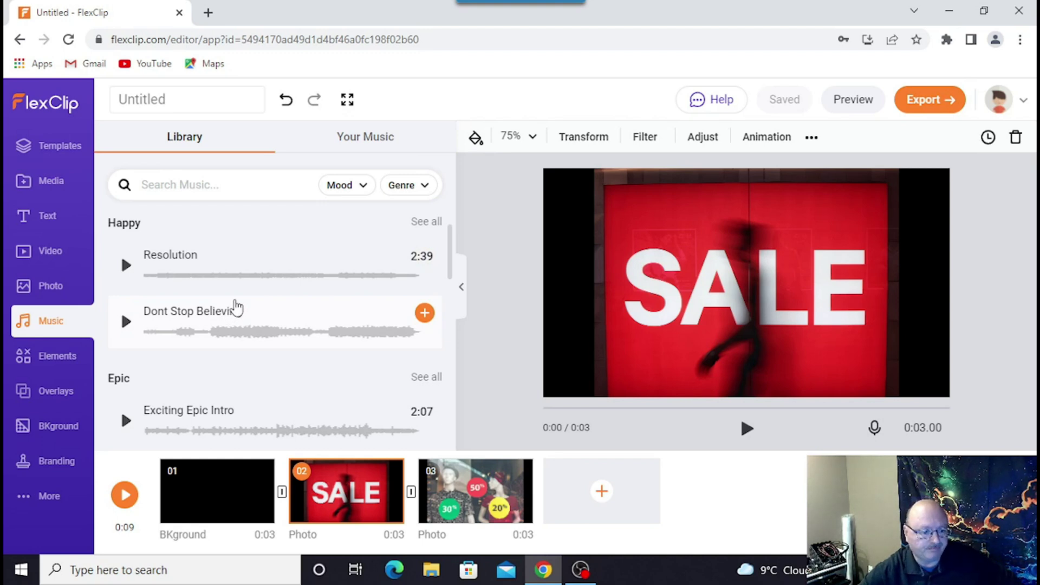
pyautogui.scroll(-5, 235, 303)
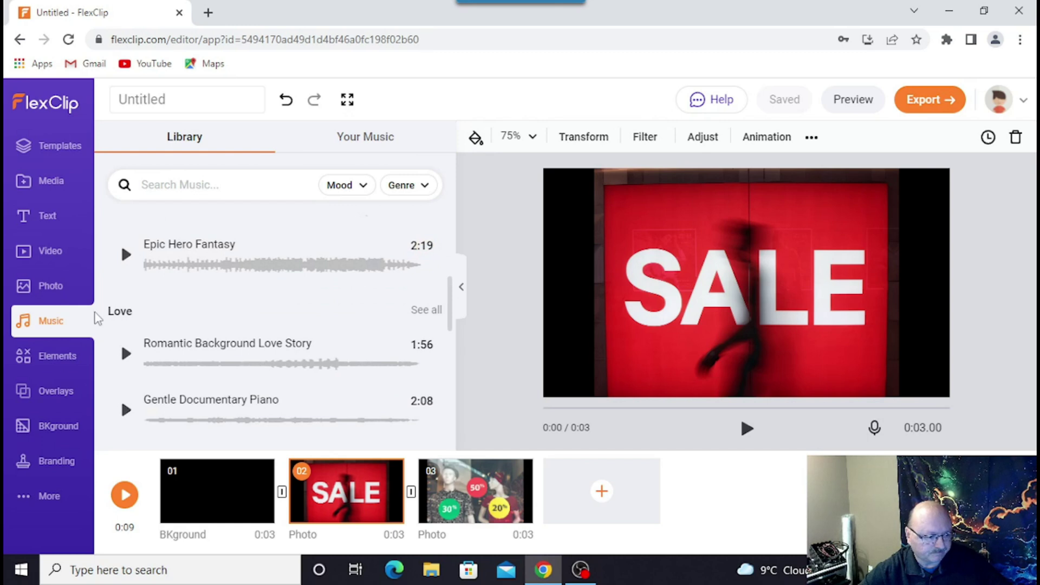
pyautogui.click(63, 360)
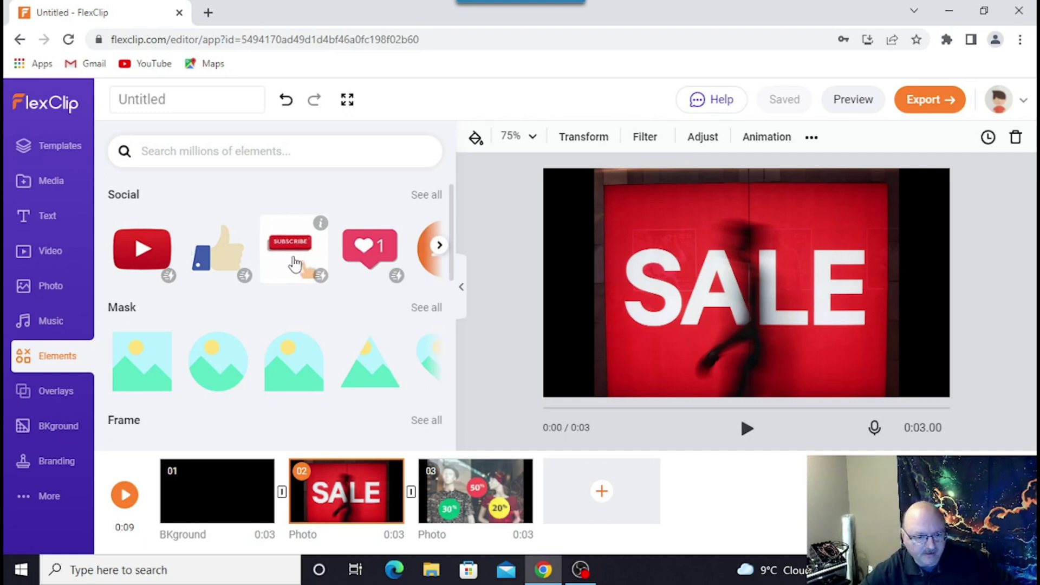
pyautogui.scroll(-3, 295, 263)
pyautogui.scroll(-3, 296, 263)
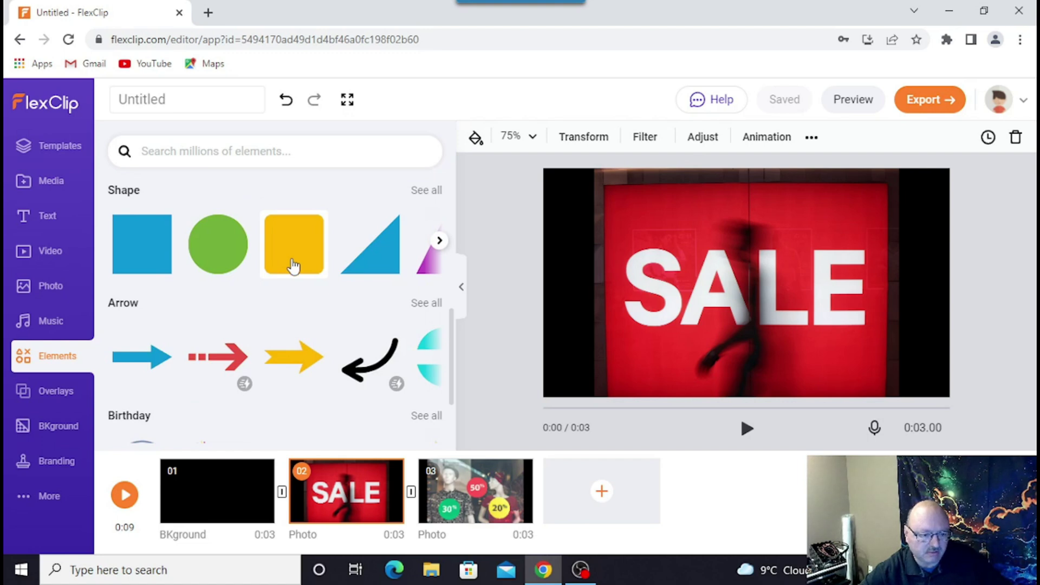
pyautogui.click(65, 392)
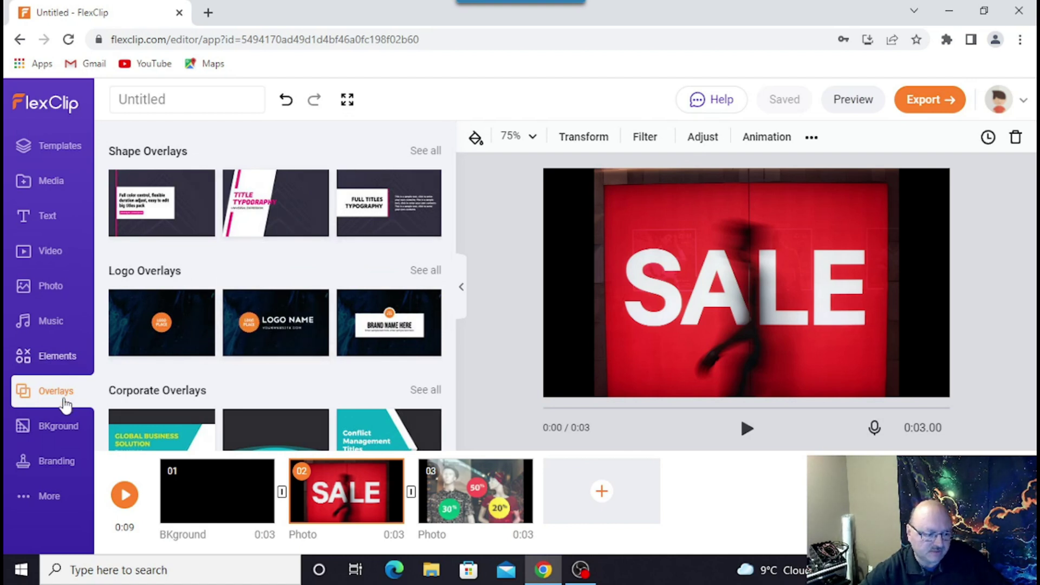
pyautogui.click(61, 426)
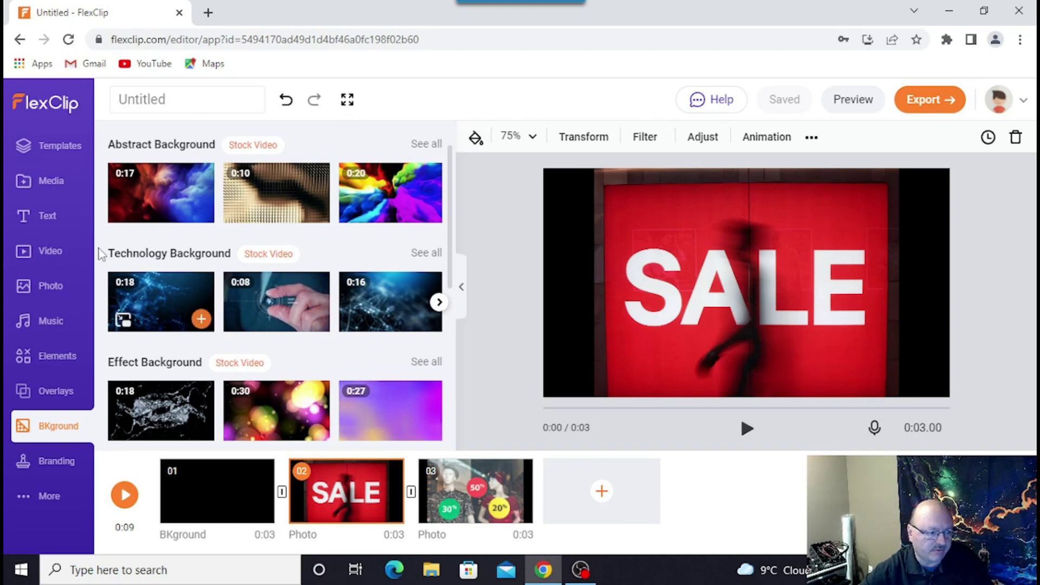
pyautogui.click(52, 160)
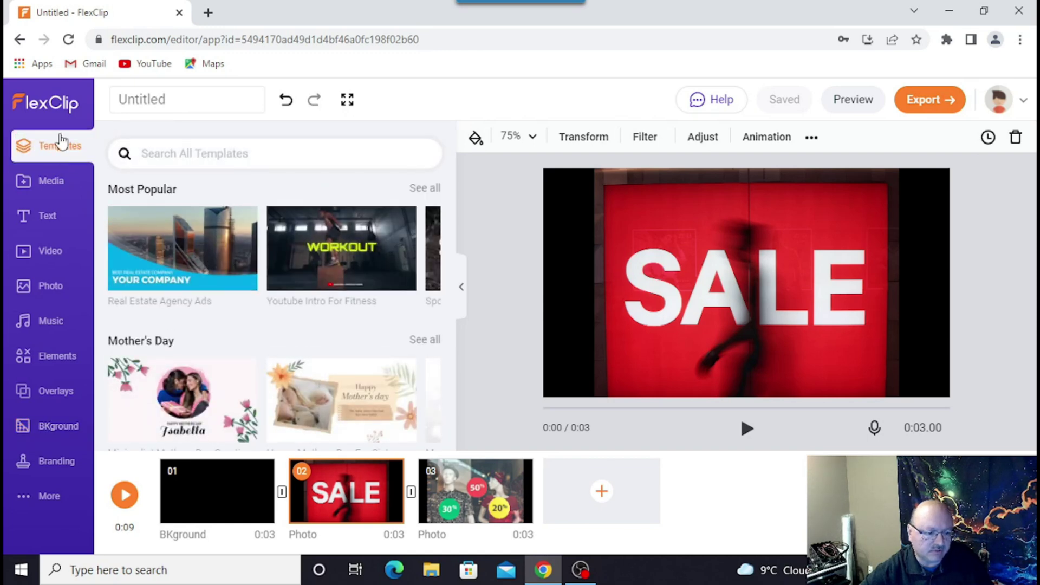
pyautogui.click(195, 99)
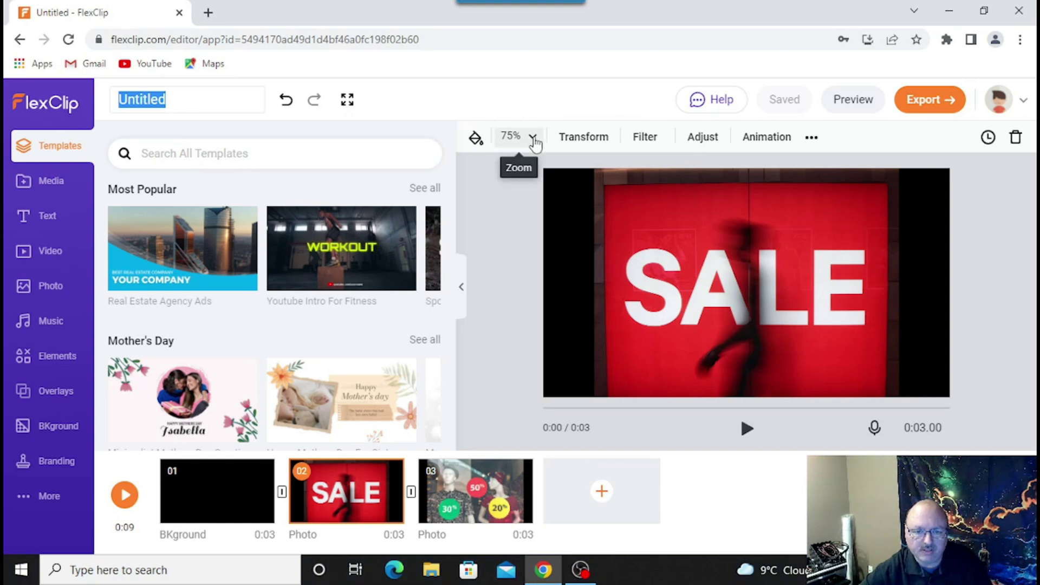
# Step: Compare the Fit and Fill zoom options on storyboard 02's SALE photo and leave it set to Fill
pyautogui.click(533, 139)
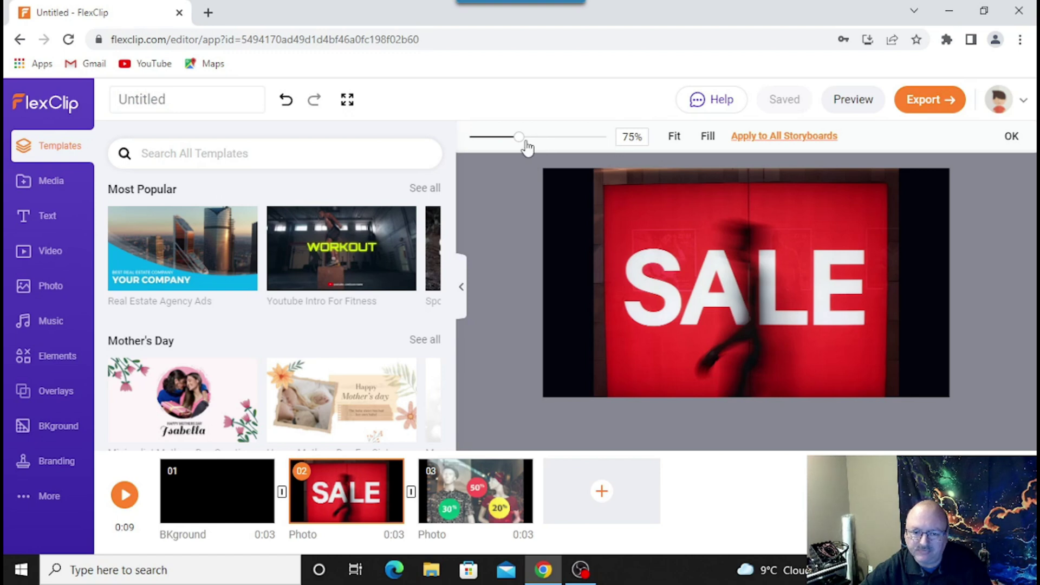
pyautogui.moveTo(519, 139)
pyautogui.mouseDown()
pyautogui.moveTo(611, 141)
pyautogui.moveTo(465, 144)
pyautogui.moveTo(521, 150)
pyautogui.mouseUp()
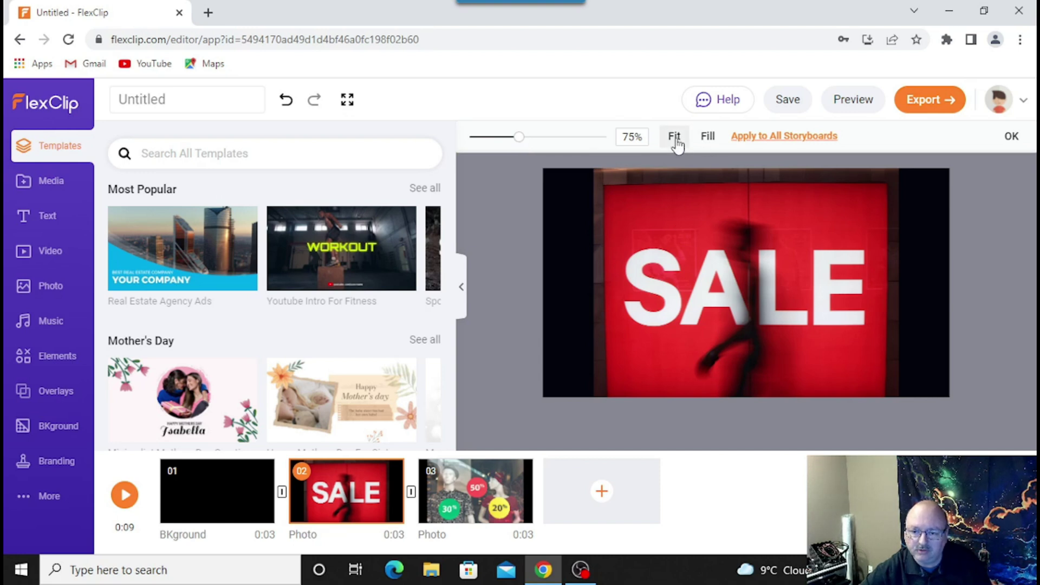
pyautogui.click(709, 139)
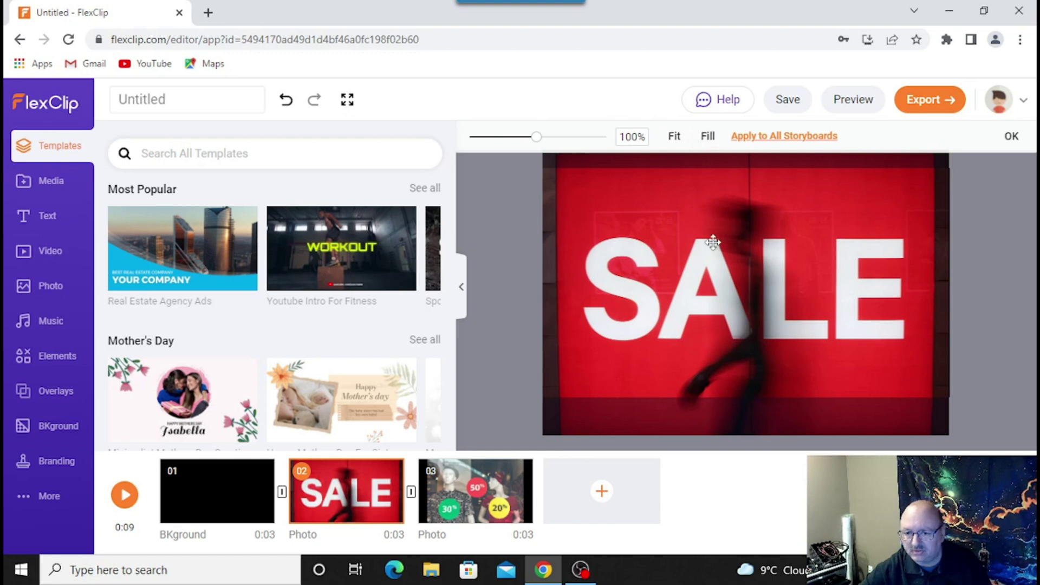
pyautogui.click(675, 136)
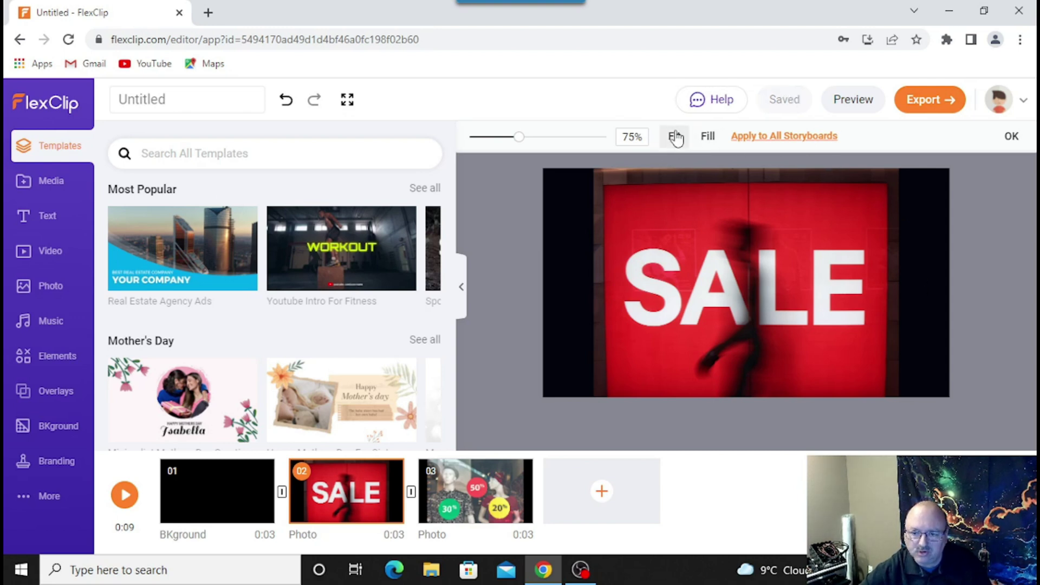
pyautogui.click(710, 137)
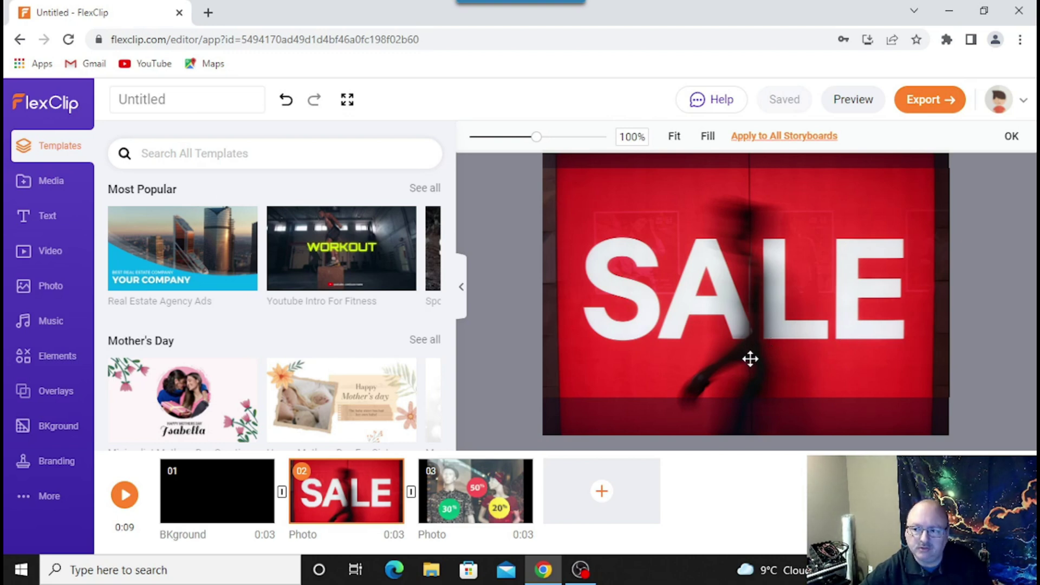
# Step: Show the upgrade plans and examine the prices and features of each, including the Plus plan's watermark information
pyautogui.click(1026, 101)
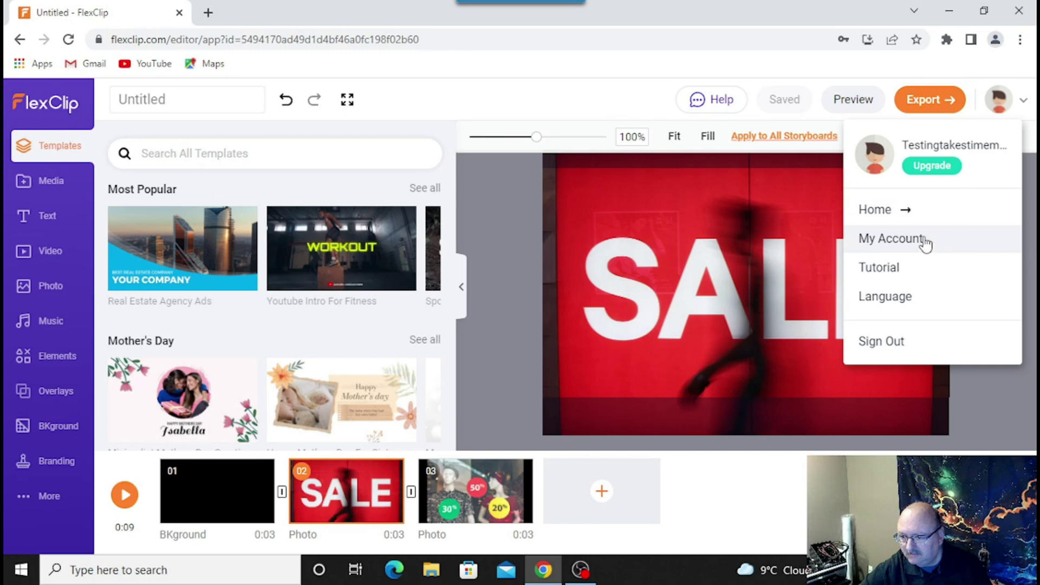
pyautogui.click(933, 169)
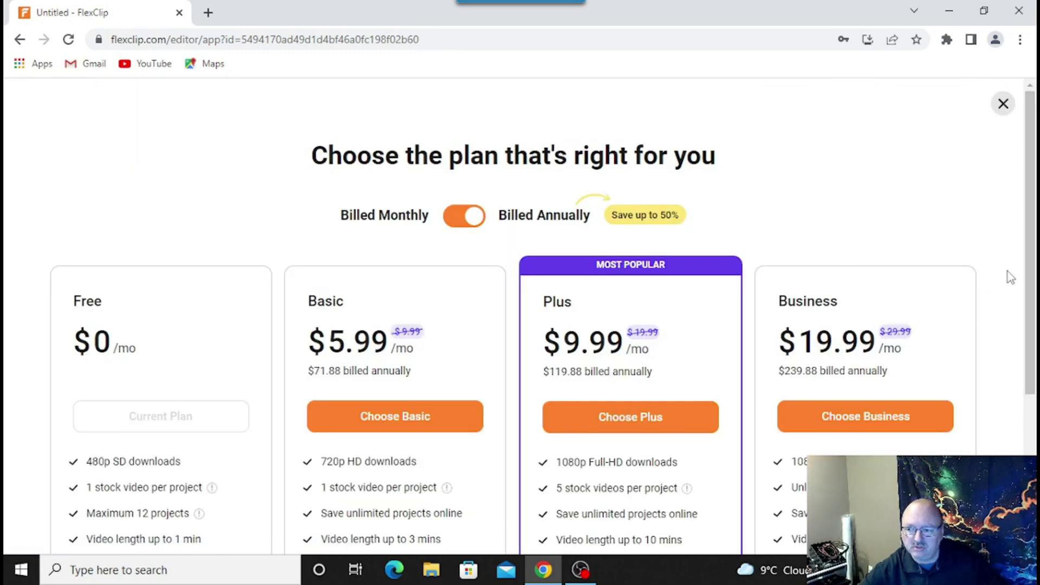
pyautogui.scroll(-2, 1008, 274)
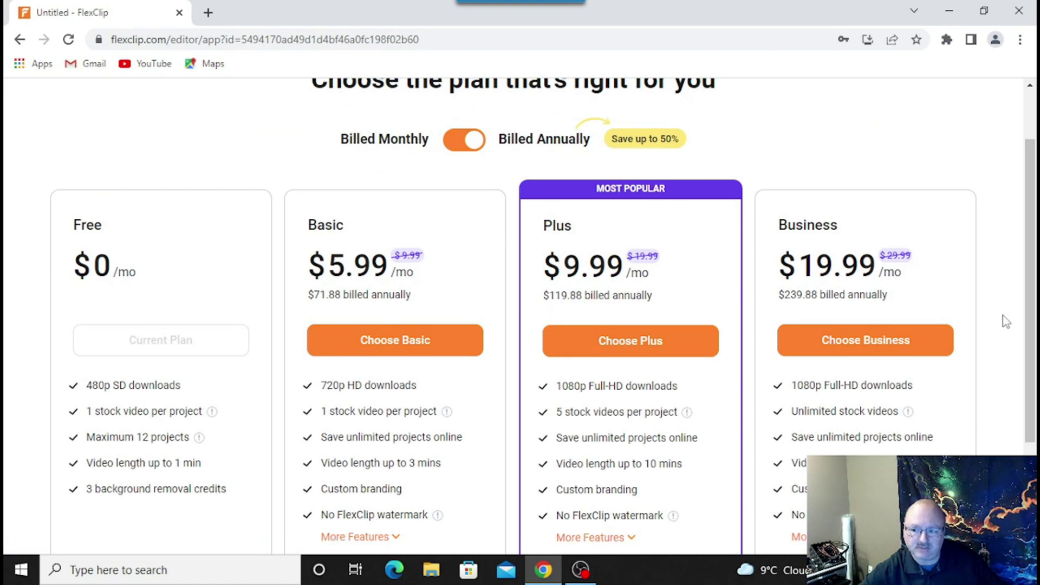
pyautogui.scroll(-1, 1005, 317)
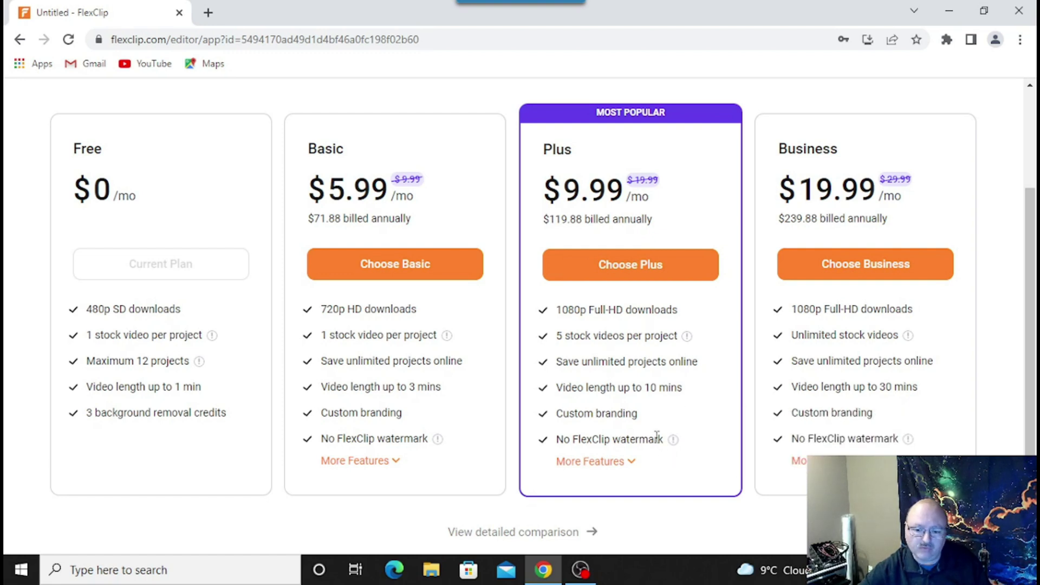
pyautogui.moveTo(672, 441)
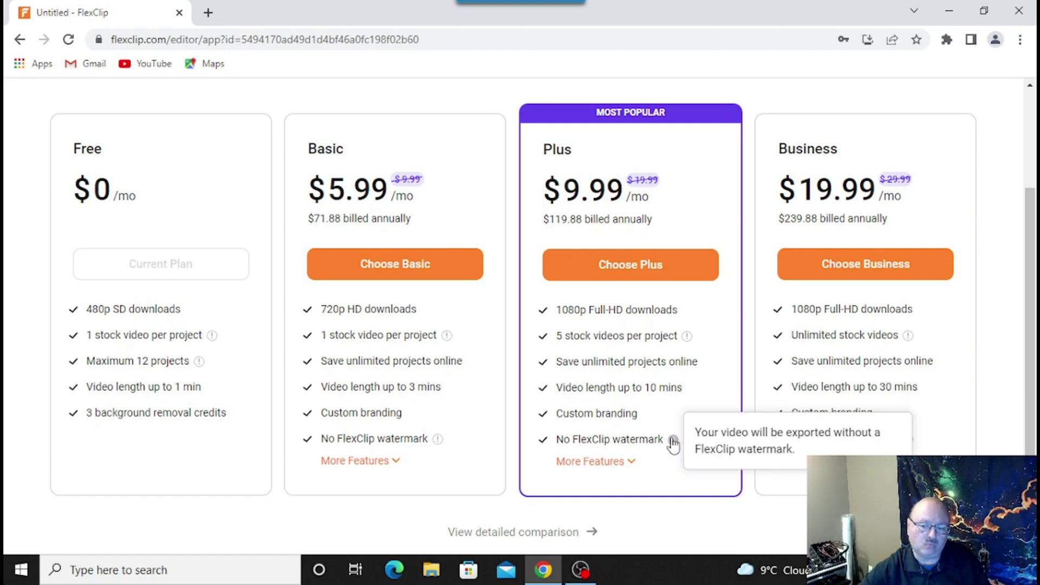
# Step: Expand the additional features of the paid plans, compare all plans' features and prices, collapse the extra features and close the plan overview
pyautogui.click(631, 461)
pyautogui.scroll(-3, 691, 386)
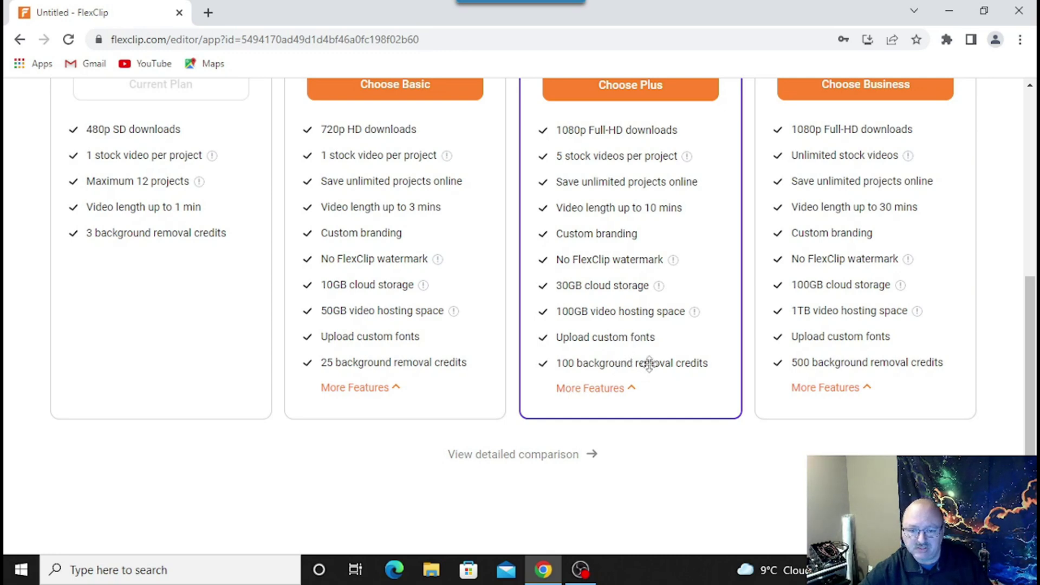
pyautogui.scroll(4, 649, 363)
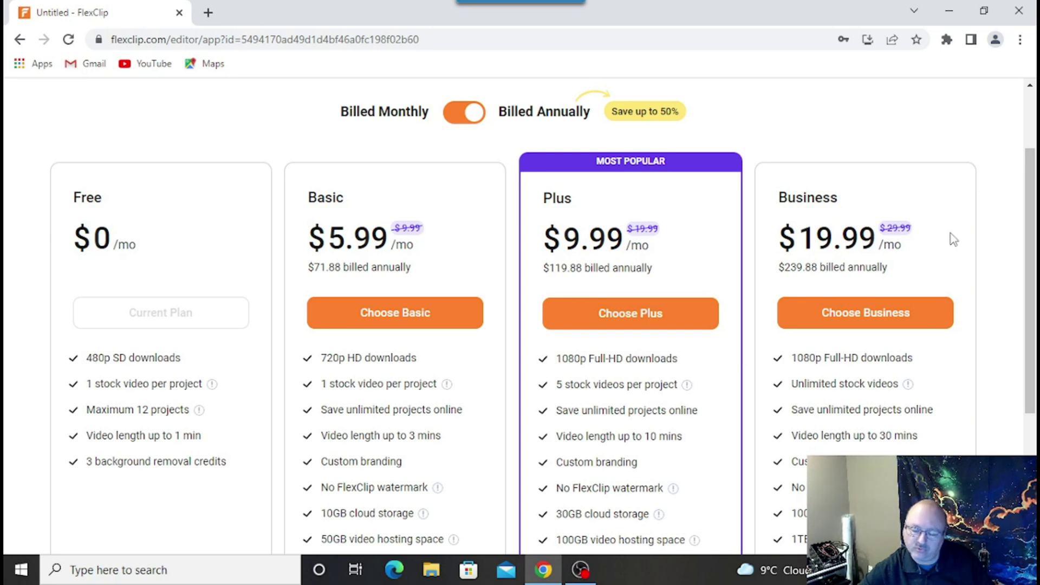
pyautogui.scroll(-3, 953, 241)
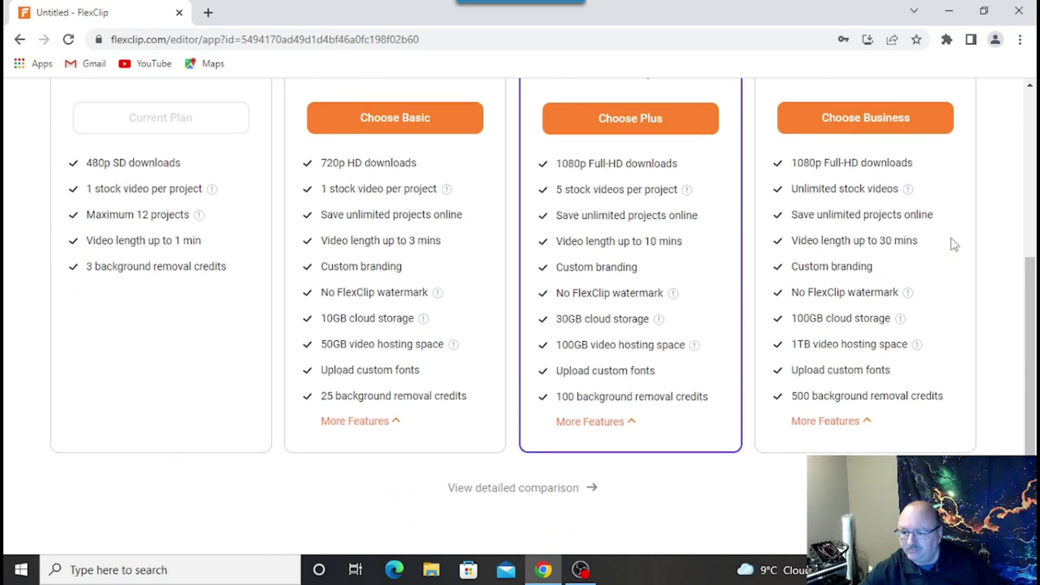
pyautogui.scroll(-1, 954, 245)
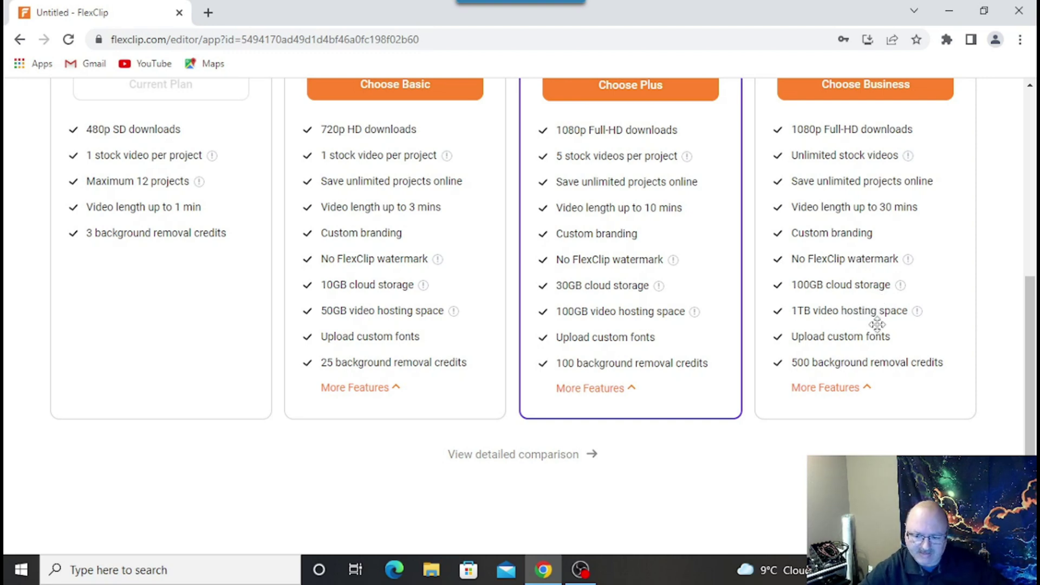
pyautogui.scroll(3, 877, 325)
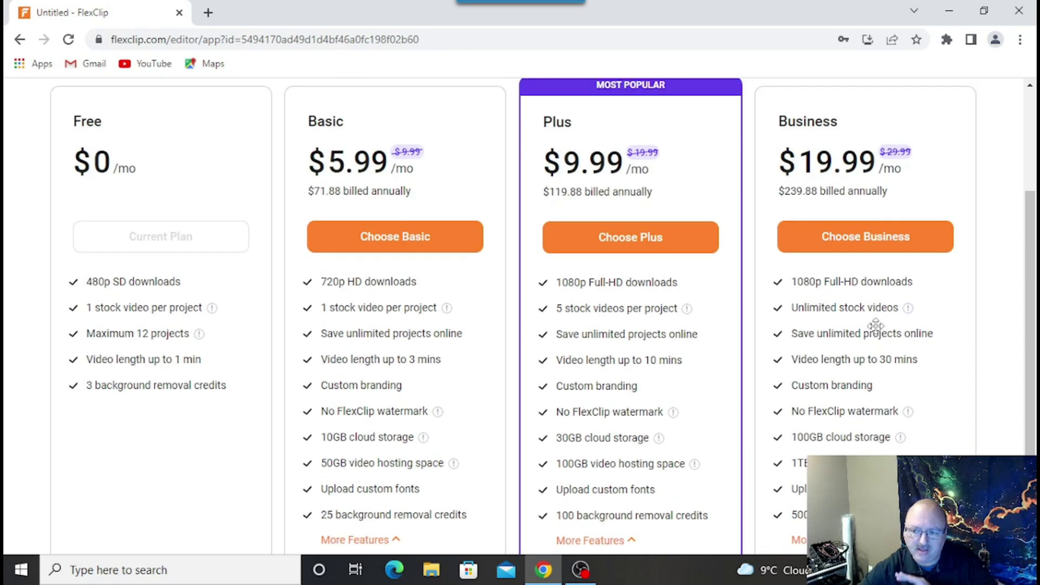
pyautogui.scroll(-3, 874, 326)
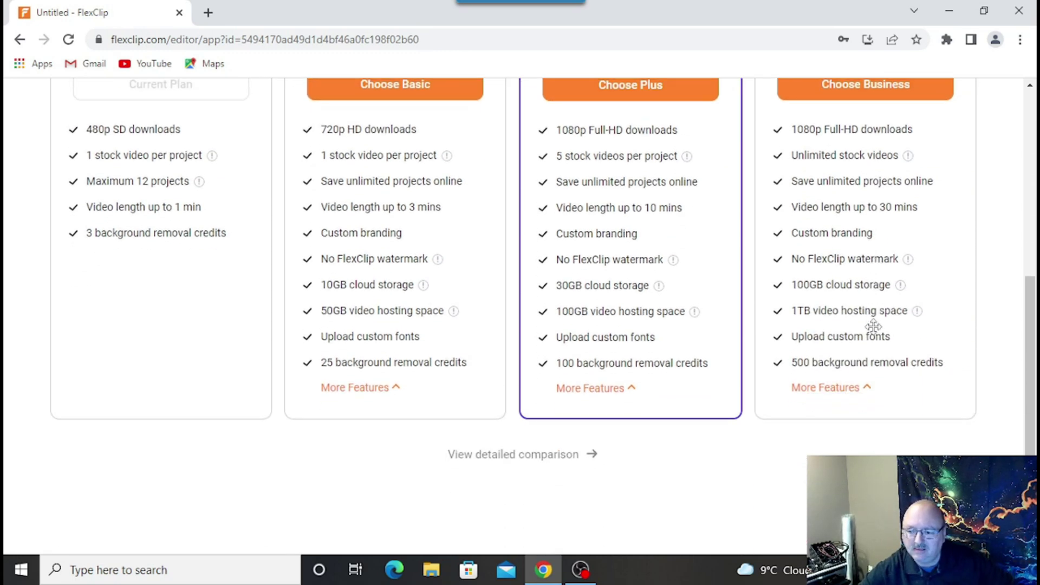
pyautogui.click(855, 389)
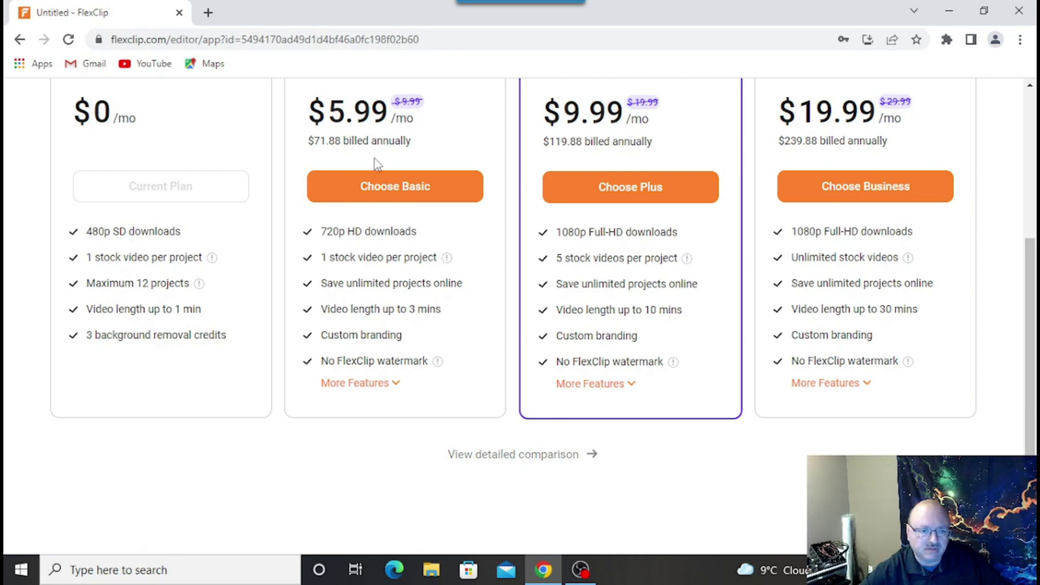
pyautogui.scroll(2, 455, 287)
pyautogui.scroll(3, 455, 287)
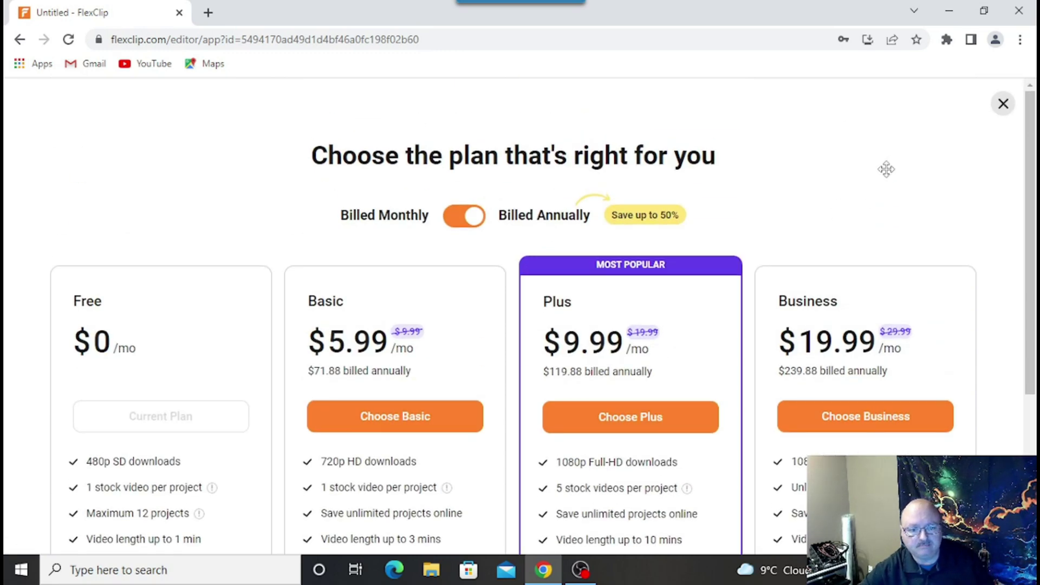
pyautogui.click(1003, 104)
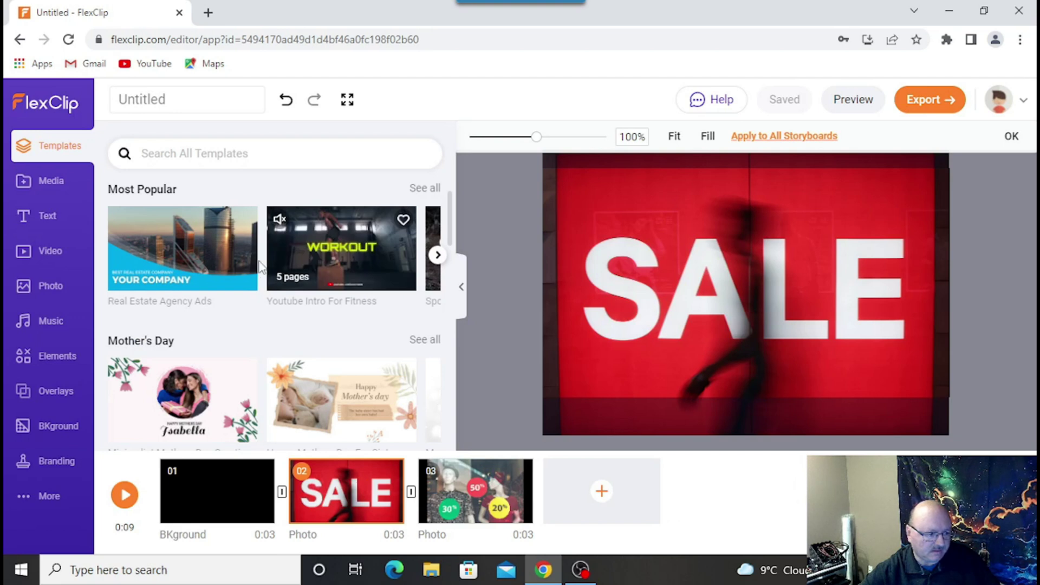
# Step: Browse the track categories in the music library and show the stock photo library
pyautogui.click(44, 323)
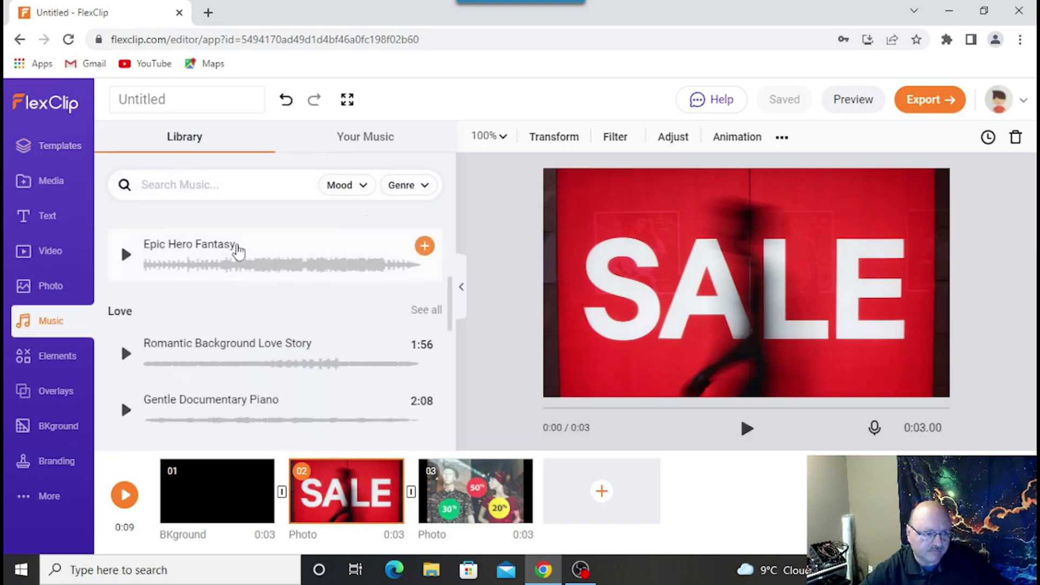
pyautogui.scroll(-12, 245, 258)
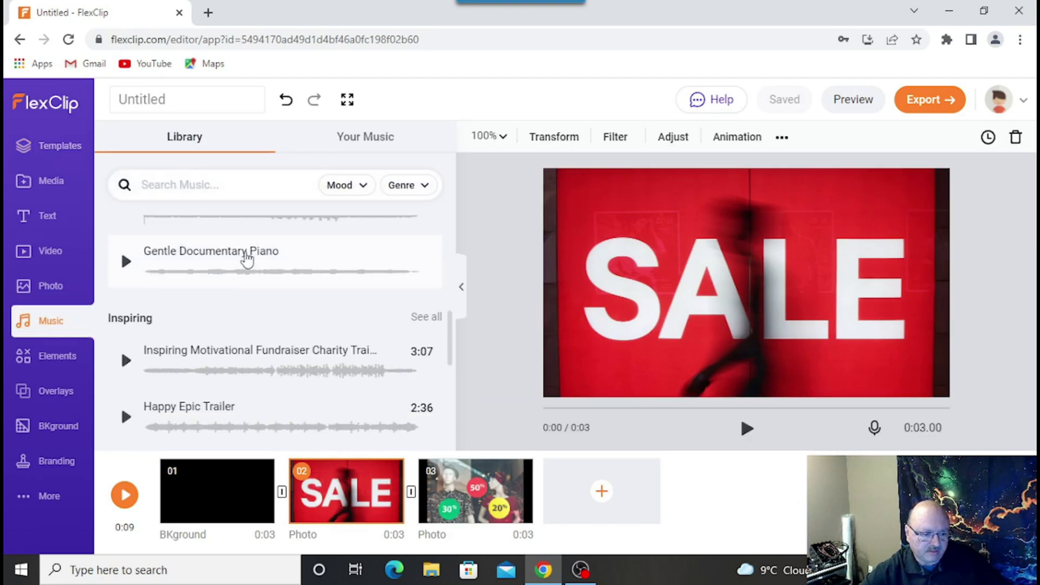
pyautogui.scroll(-12, 245, 259)
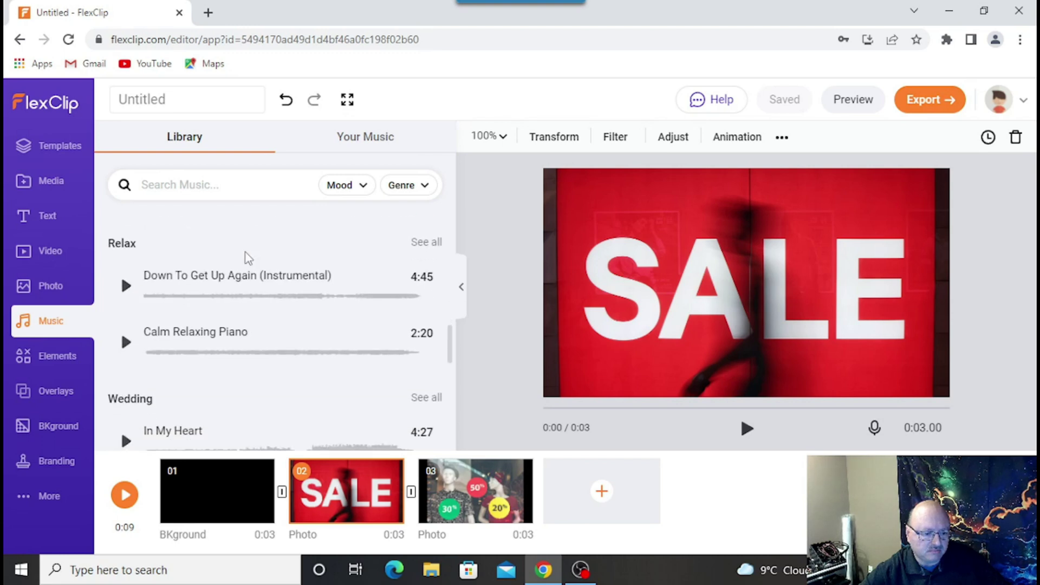
pyautogui.scroll(-12, 247, 259)
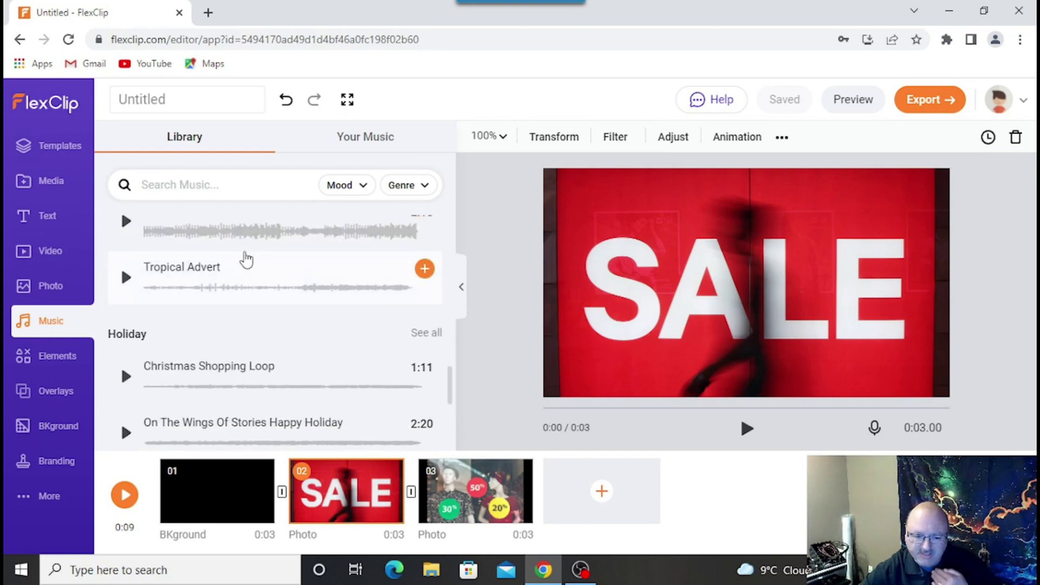
pyautogui.scroll(-8, 245, 259)
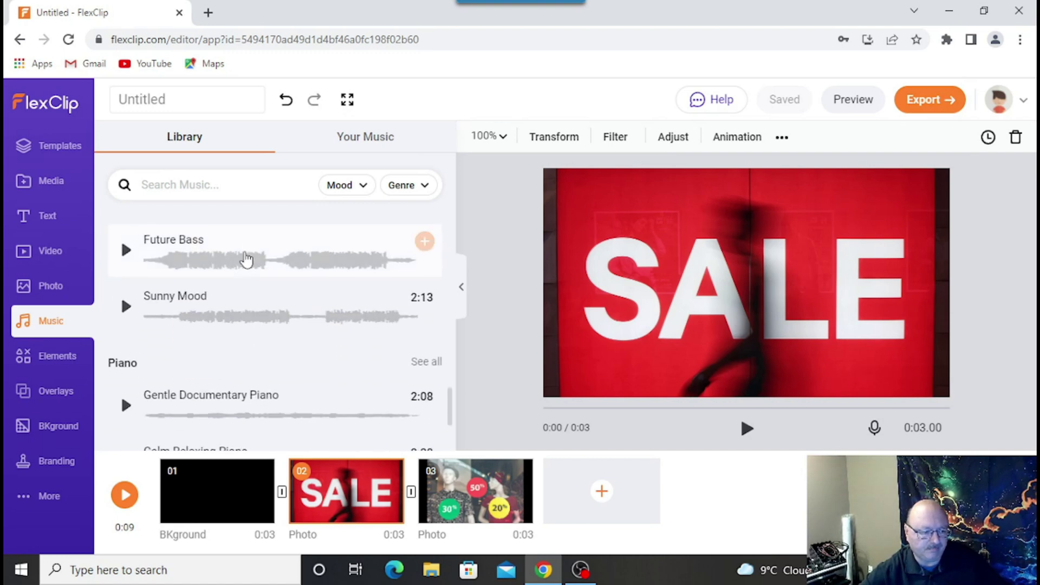
pyautogui.click(50, 288)
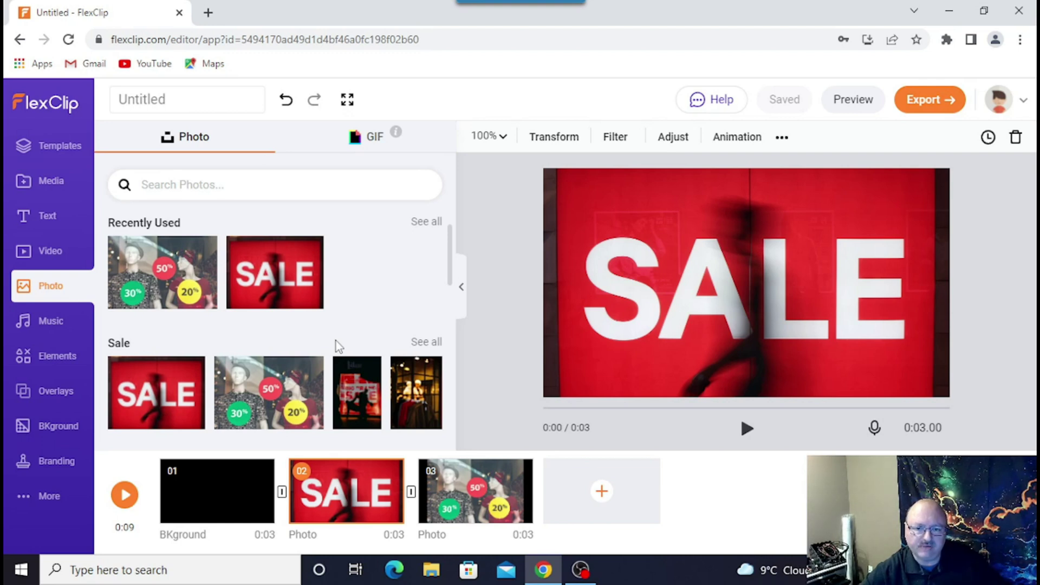
# Step: Examine the Transform, Filter and Adjust options for the SALE photo in storyboard 02
pyautogui.click(567, 138)
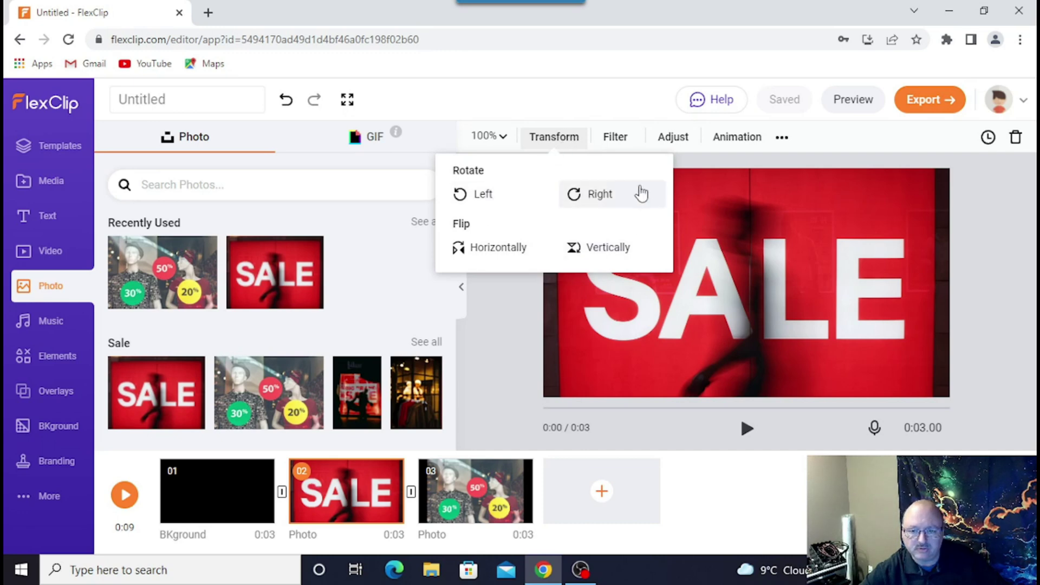
pyautogui.click(616, 142)
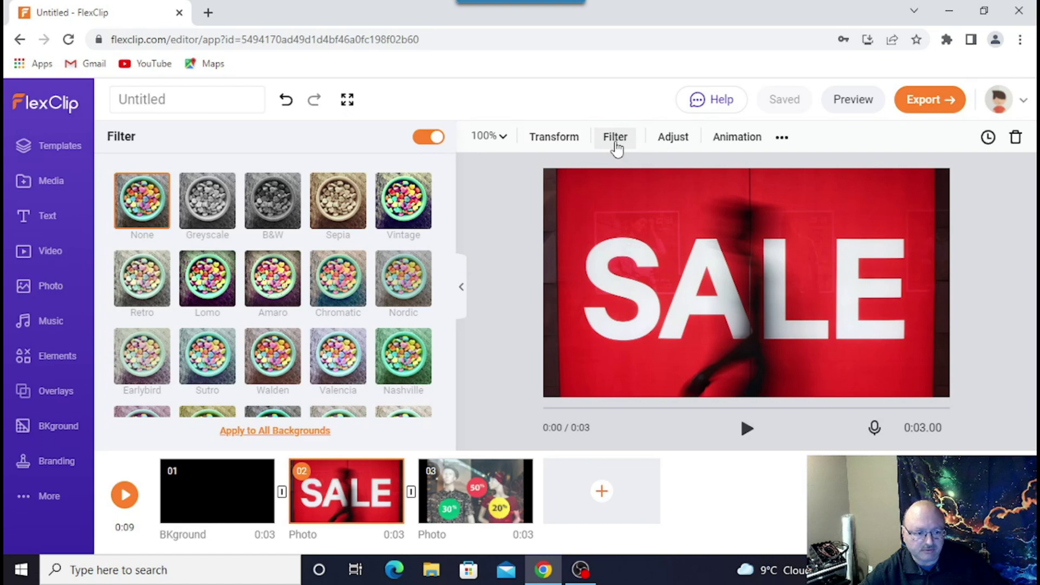
pyautogui.click(669, 138)
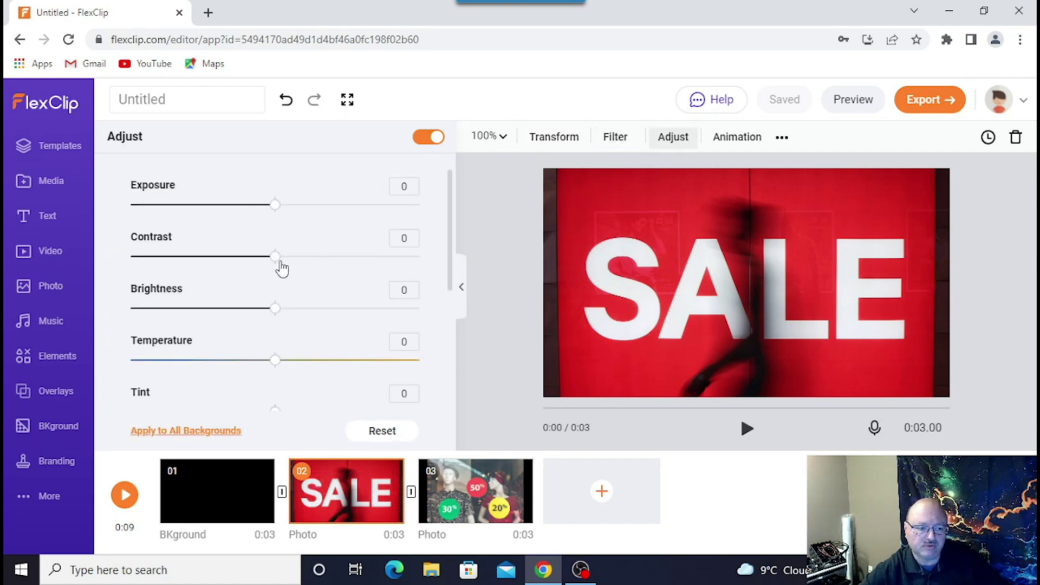
pyautogui.scroll(-4, 277, 311)
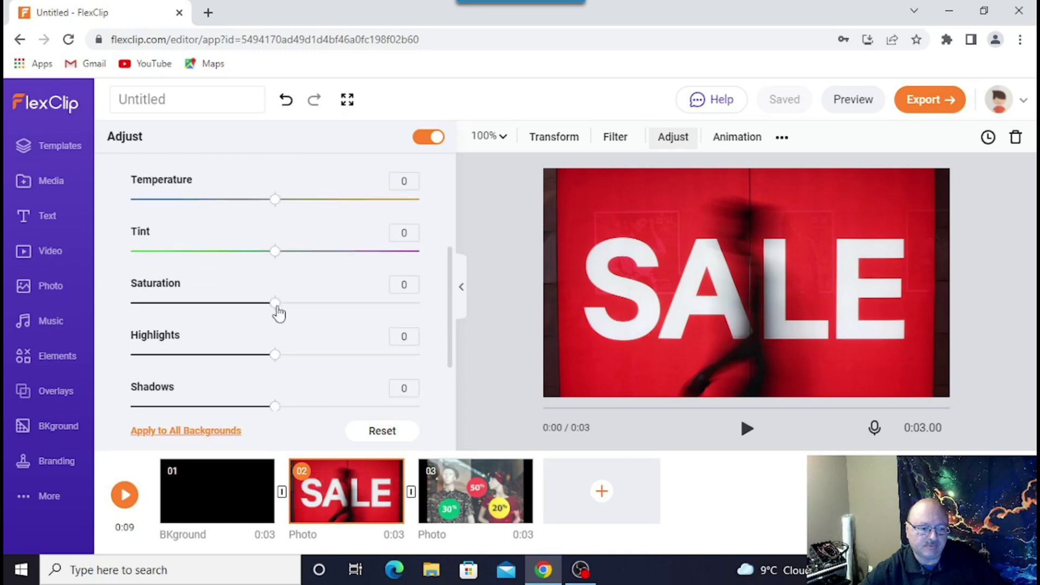
pyautogui.scroll(-1, 295, 273)
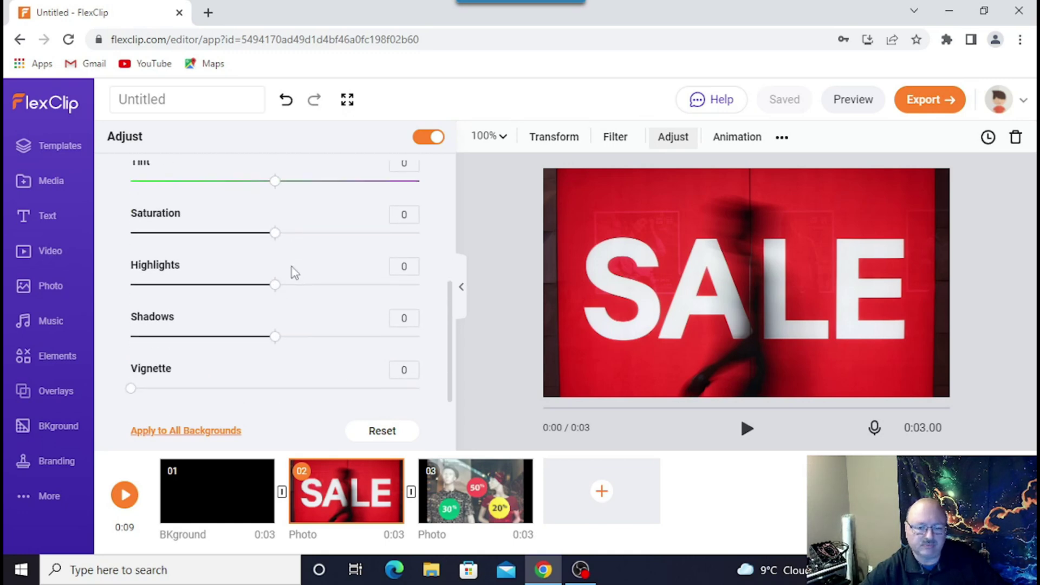
# Step: Examine the Photo Animation presets available for storyboard 02's SALE photo, from None and Zoom In to Move To Bottom
pyautogui.click(740, 138)
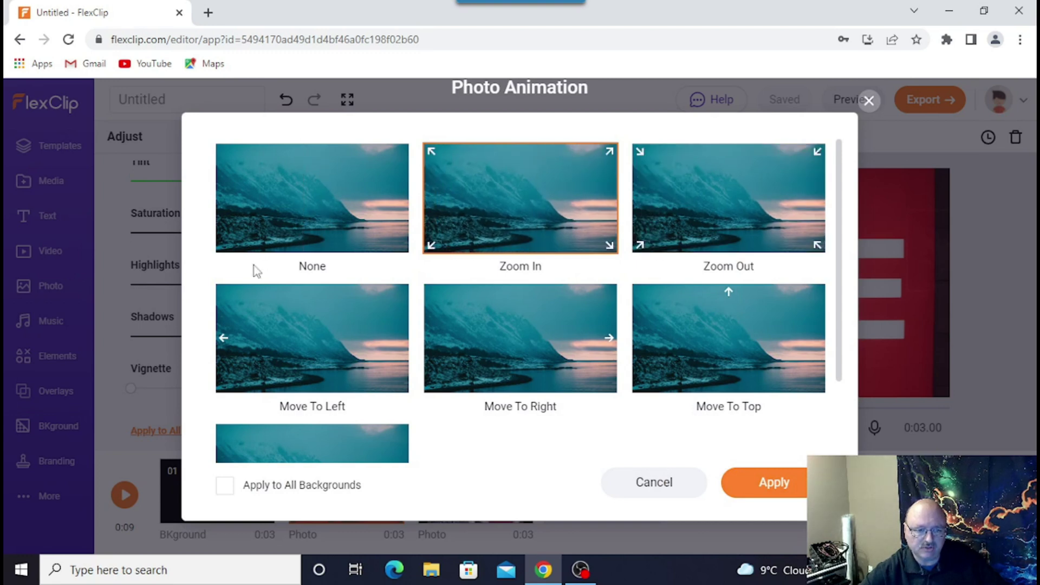
pyautogui.scroll(-1, 602, 444)
pyautogui.scroll(-2, 602, 445)
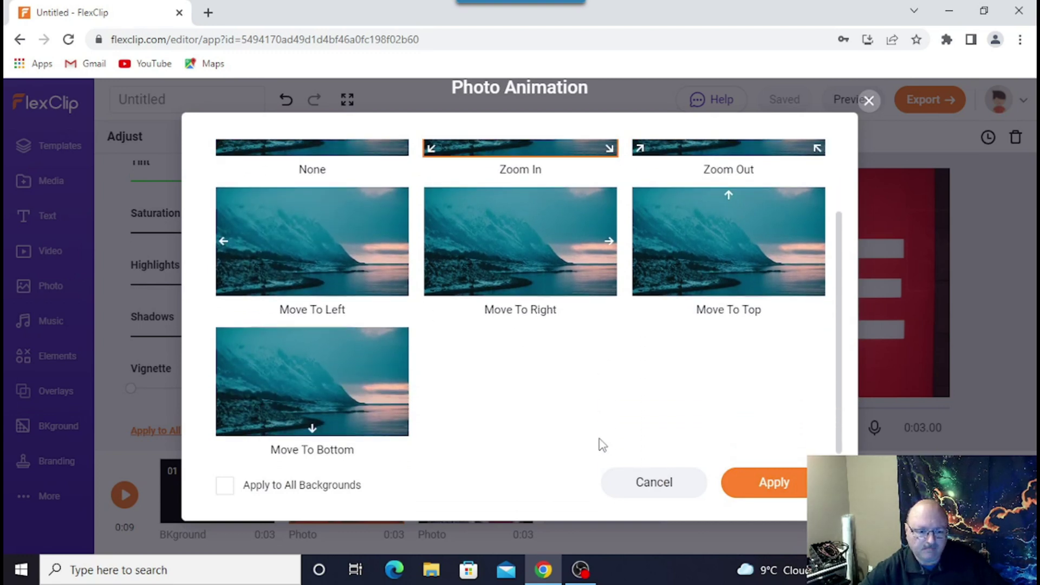
pyautogui.scroll(2, 602, 444)
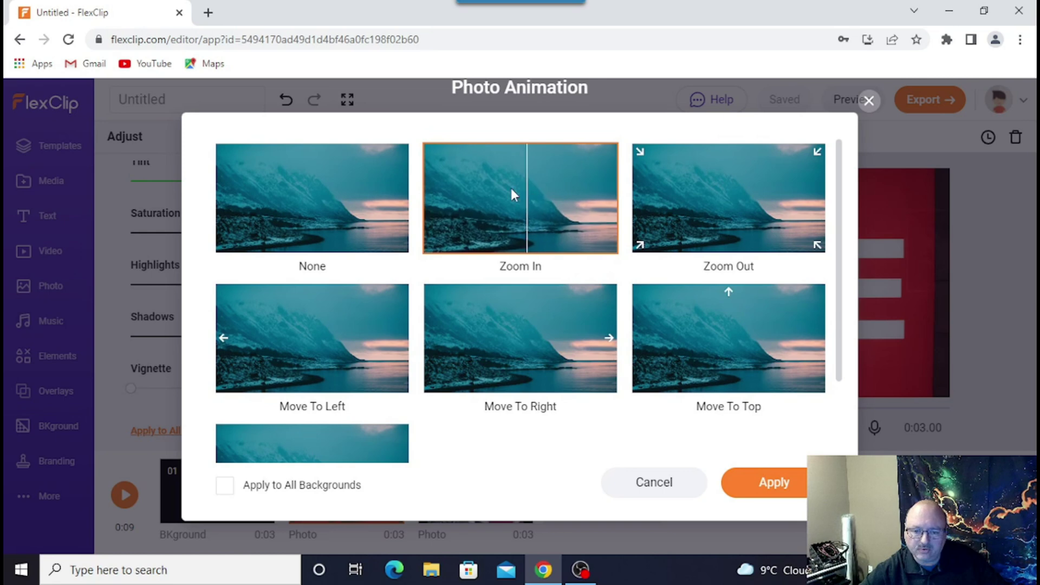
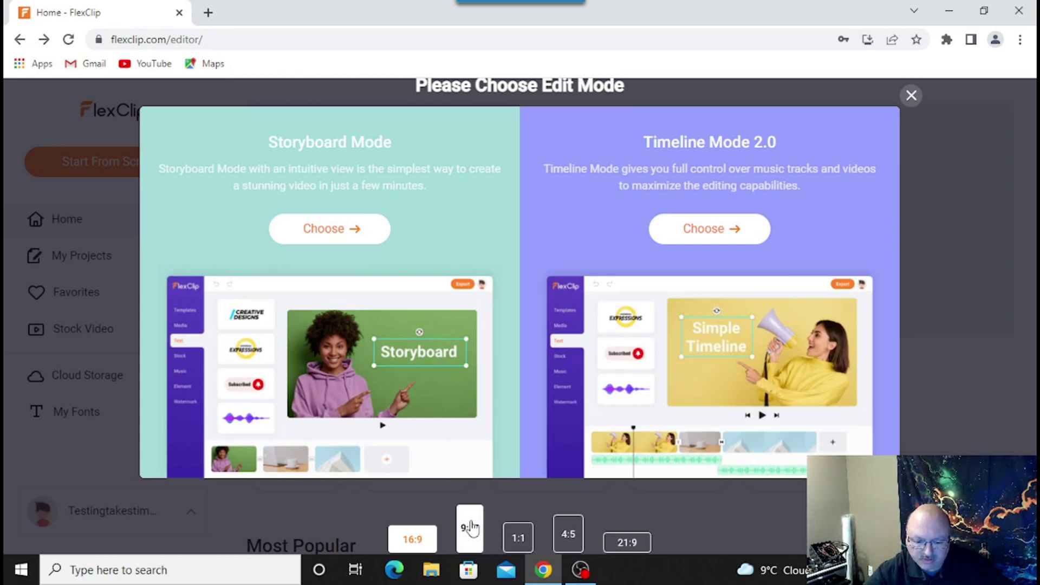
# Step: Close the edit mode chooser and examine the YouTube channel ID submission form in the account's White list settings
pyautogui.click(911, 95)
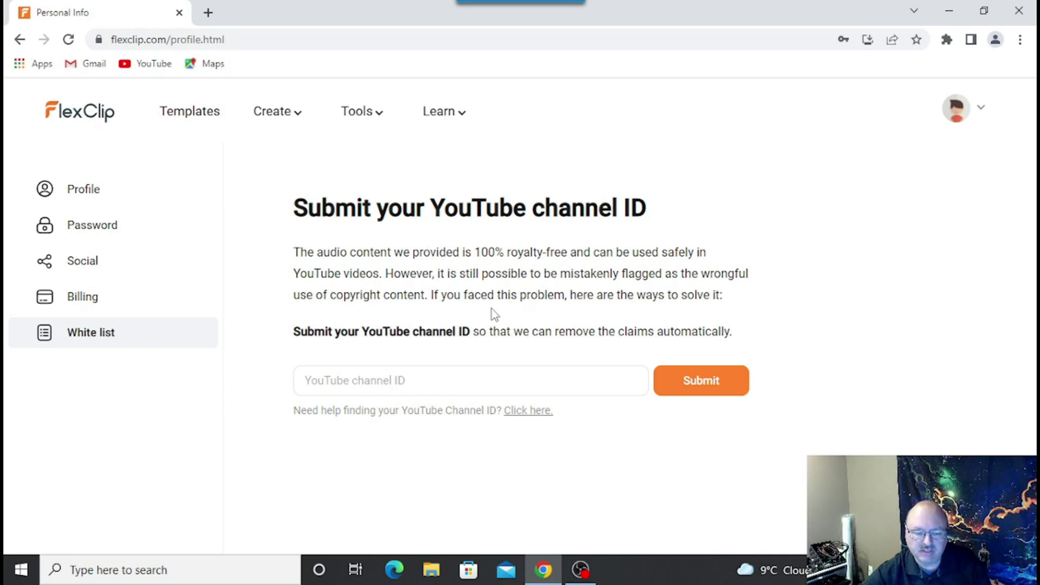
pyautogui.click(559, 379)
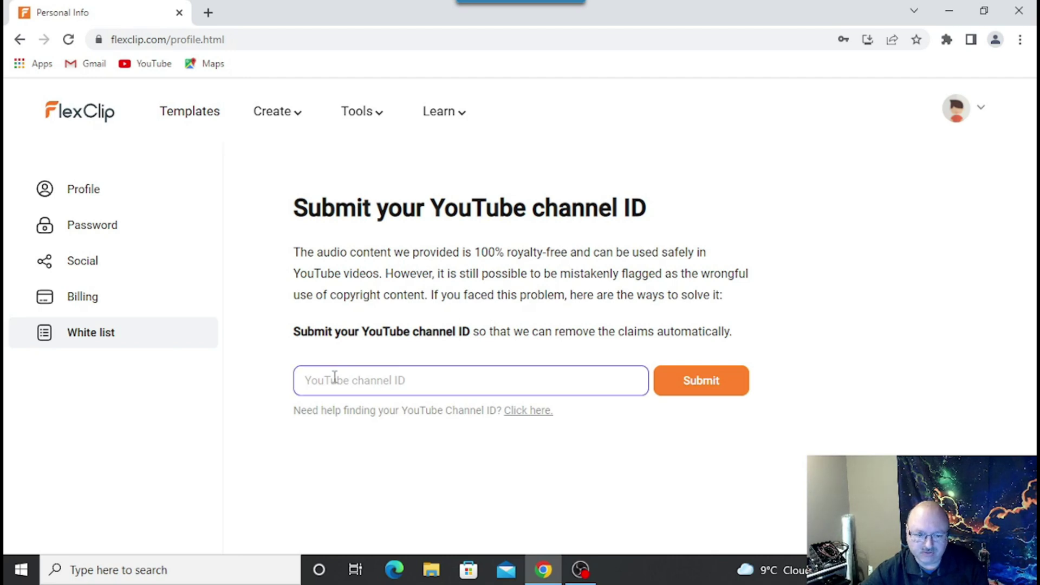
pyautogui.click(678, 393)
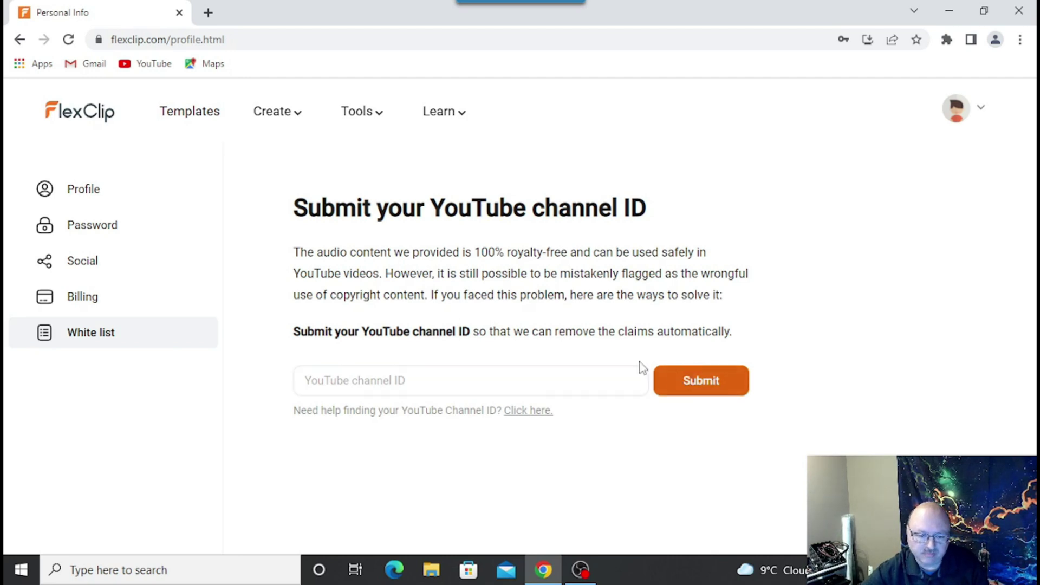
# Step: Examine the account's Billing and Social pages and the site's Create categories and video Tools
pyautogui.click(103, 297)
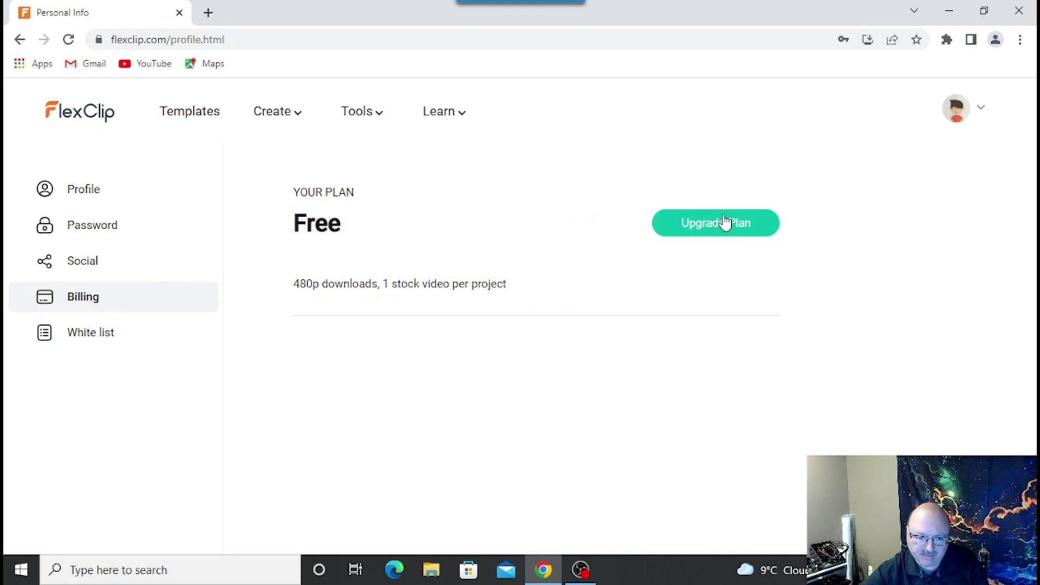
pyautogui.click(106, 261)
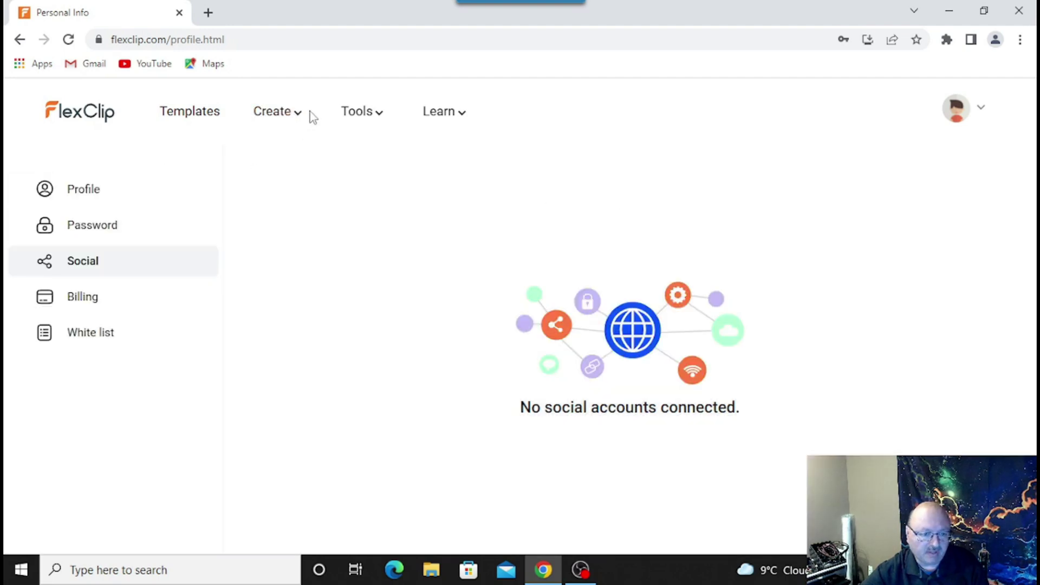
pyautogui.moveTo(288, 116)
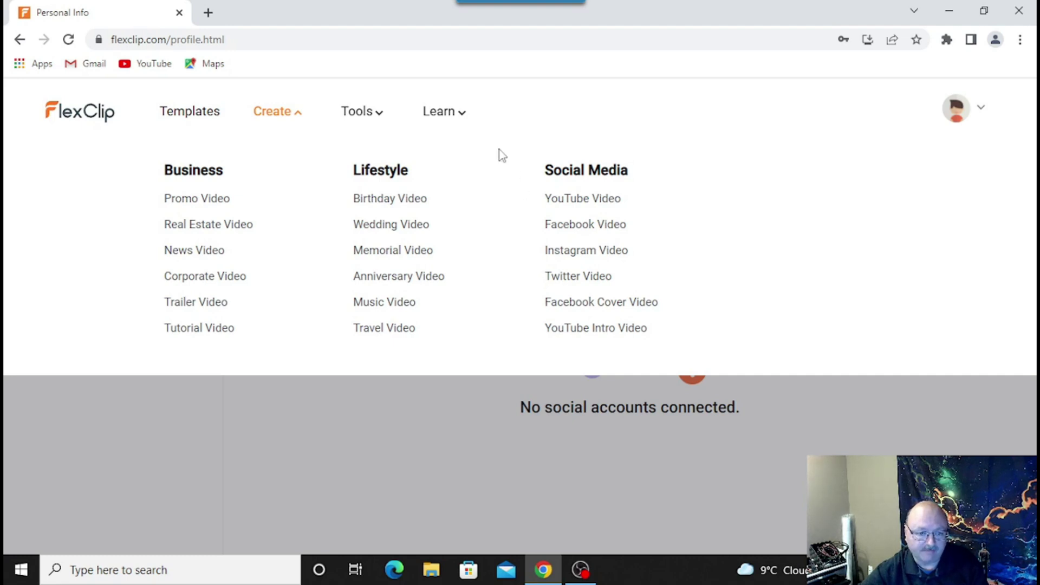
pyautogui.moveTo(376, 108)
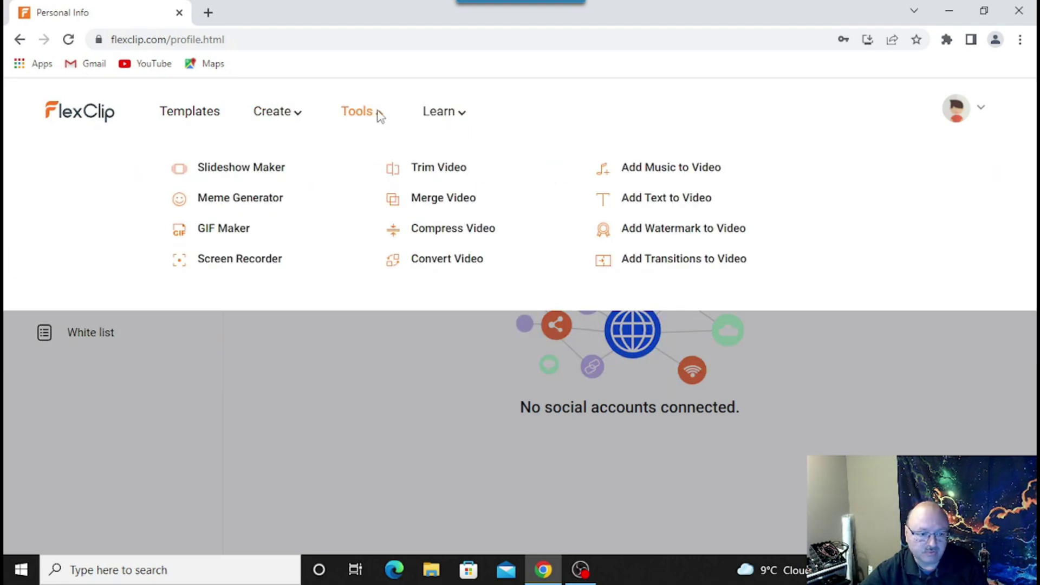